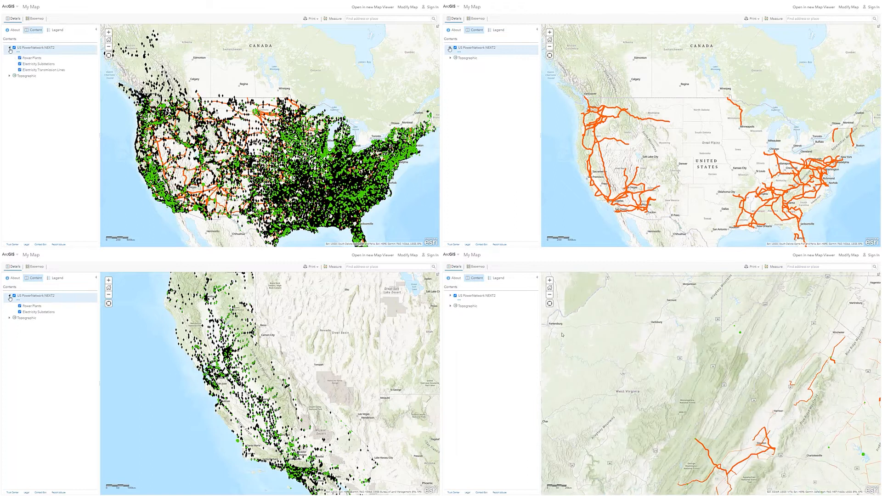
pyautogui.click(450, 296)
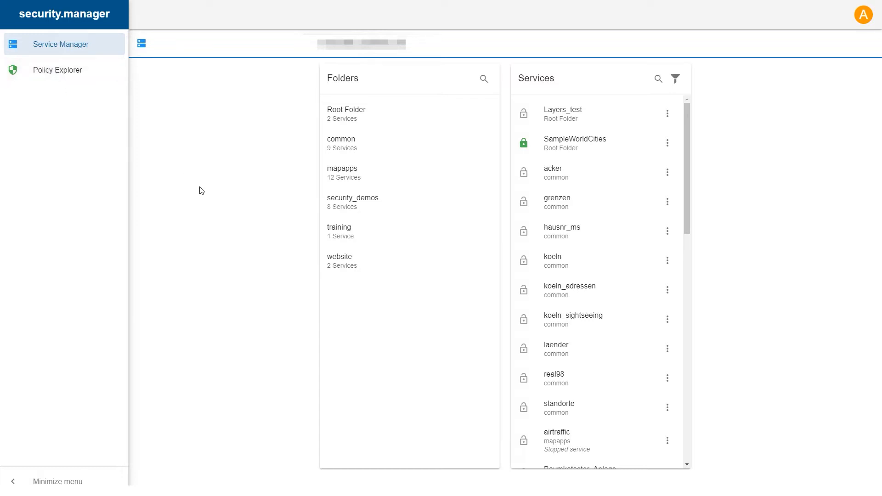
# View the service status information of US_PowerNetwork_NEXT2 in the security_demos folder and close it
pyautogui.click(357, 205)
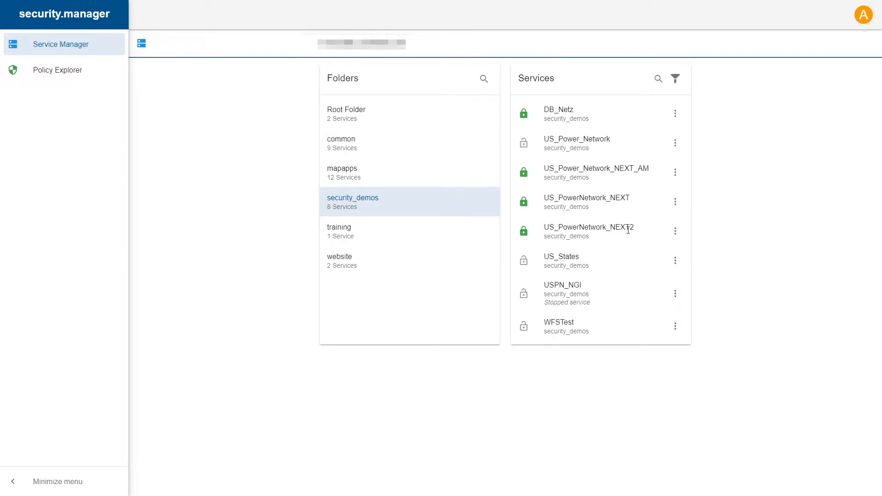
pyautogui.click(676, 231)
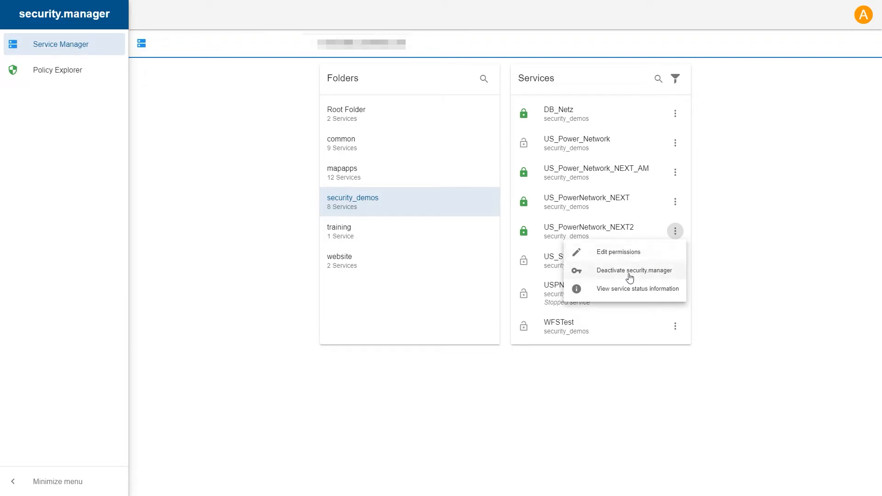
pyautogui.click(611, 293)
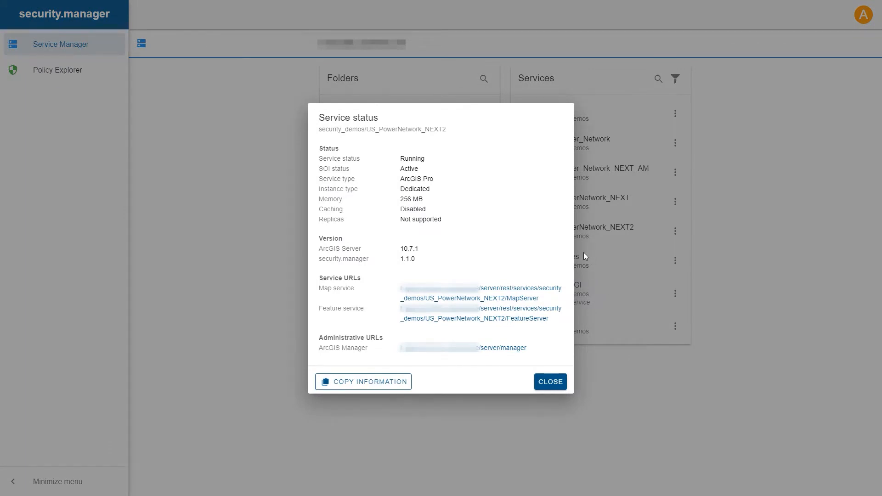
pyautogui.click(550, 382)
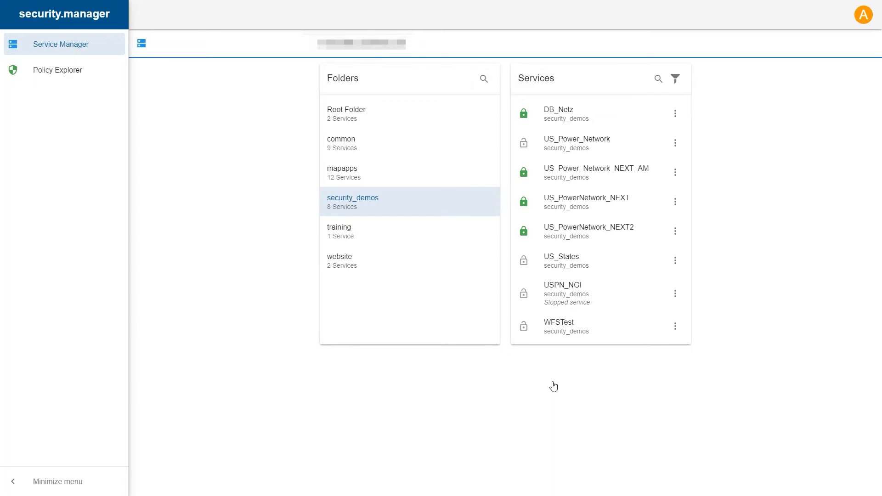
# In the Policy Explorer, review the authorized groups for each layer of US_PowerNetwork_NEXT2, including the California group's restriction on Power_Plants
pyautogui.click(71, 79)
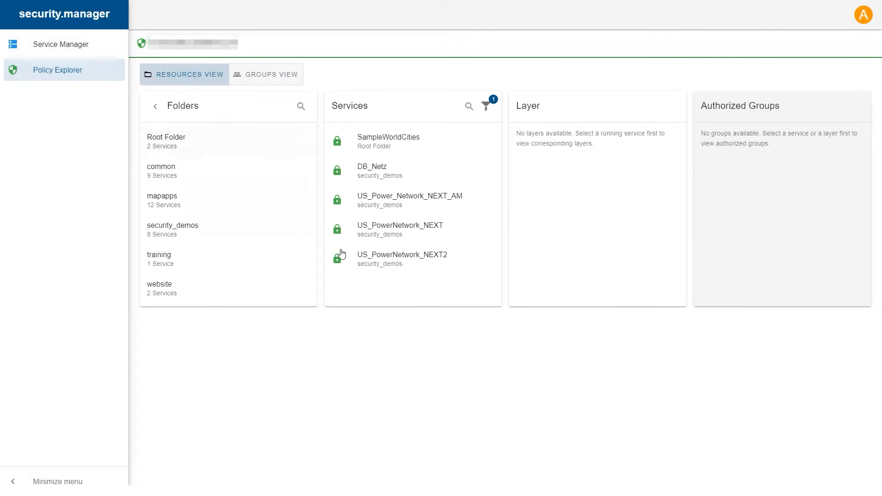
pyautogui.click(410, 263)
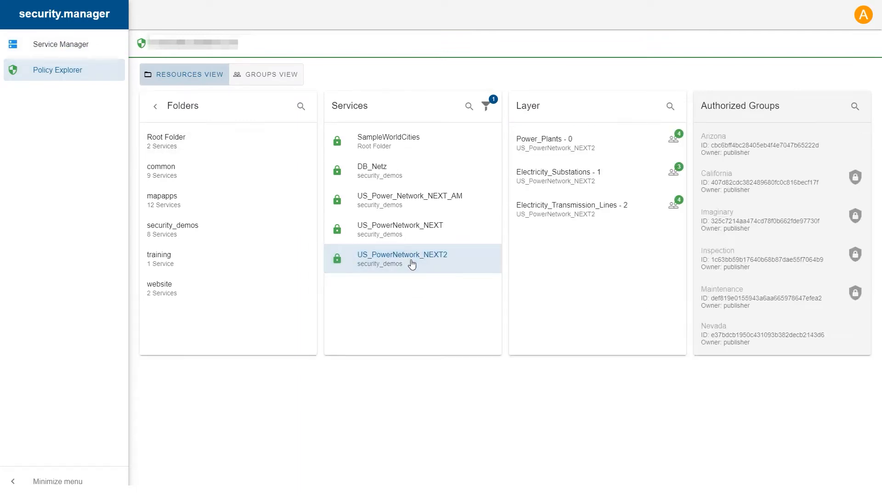
pyautogui.click(637, 142)
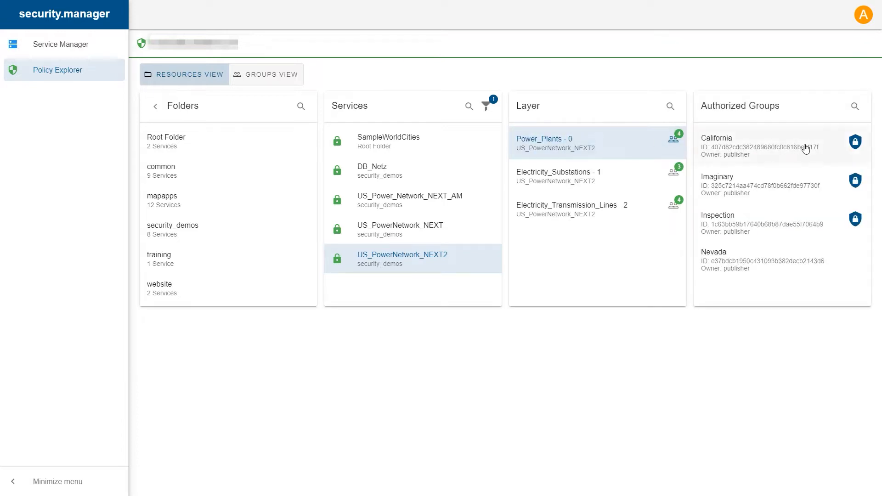
pyautogui.moveTo(856, 151)
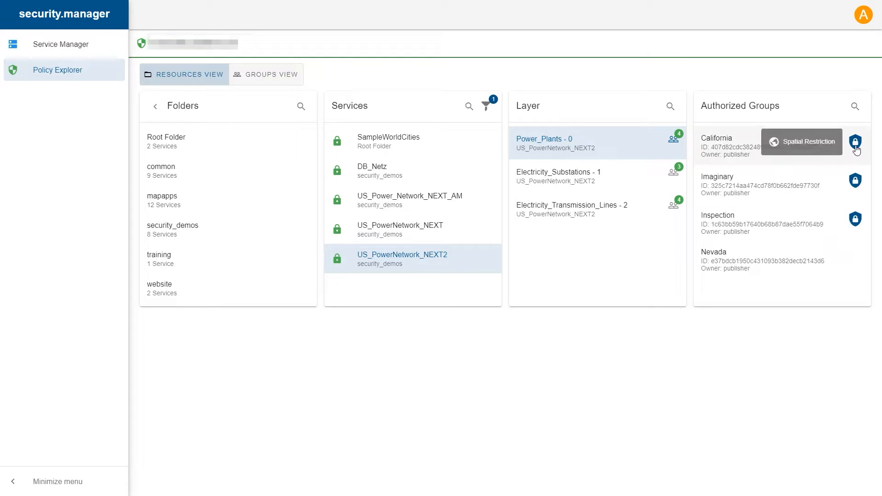
pyautogui.click(855, 147)
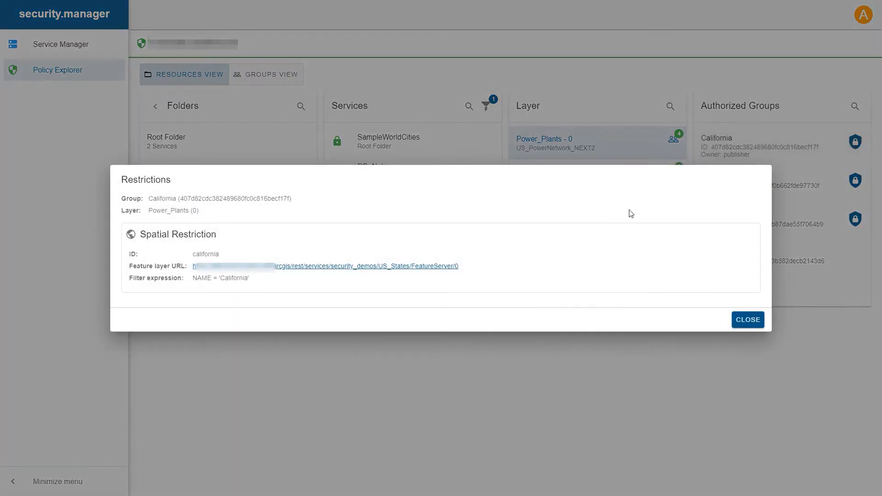
pyautogui.click(744, 320)
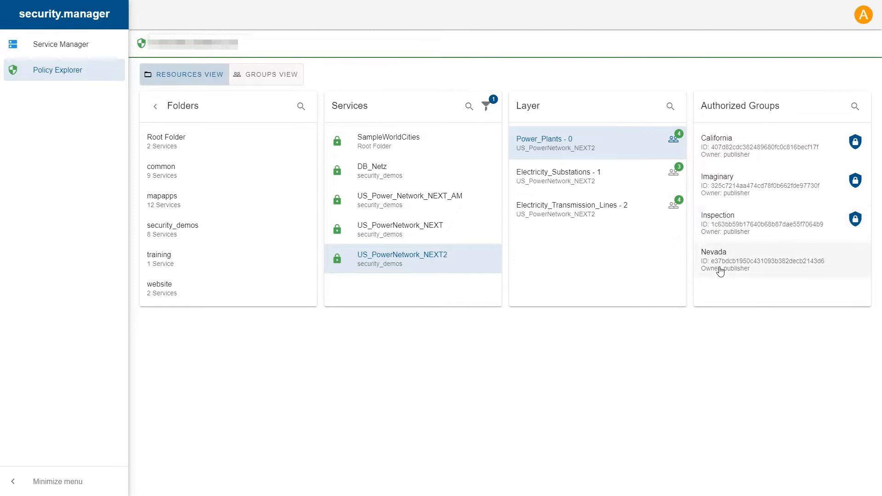
pyautogui.click(630, 170)
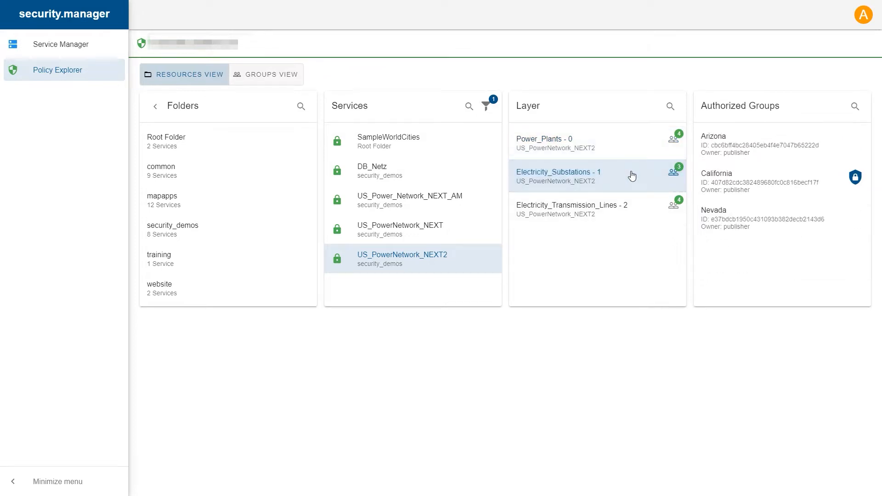
pyautogui.click(601, 213)
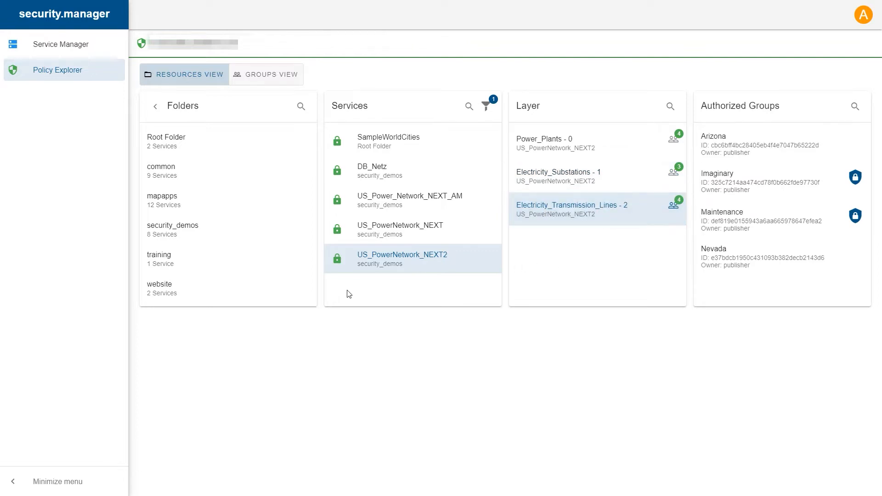
# In the groups view, inspect the California group's restrictions on the Power_Plants and Electricity_Substations layers of US_PowerNetwork_NEXT2
pyautogui.click(281, 76)
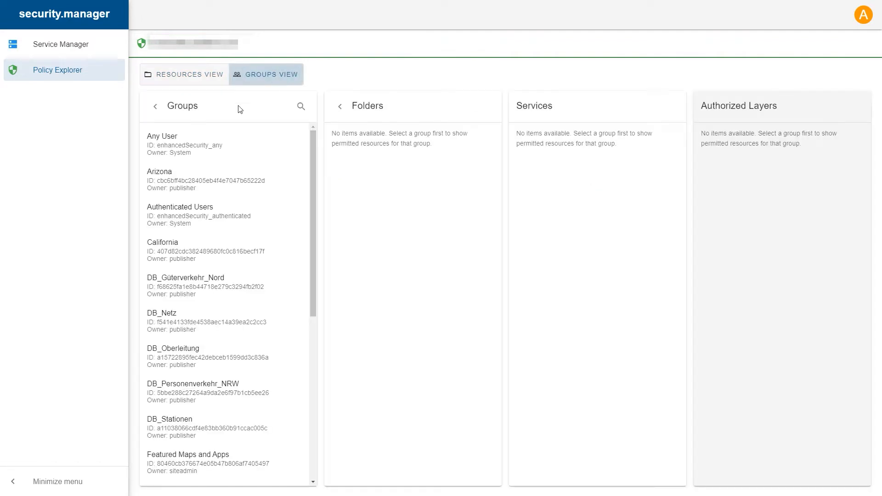
pyautogui.click(210, 253)
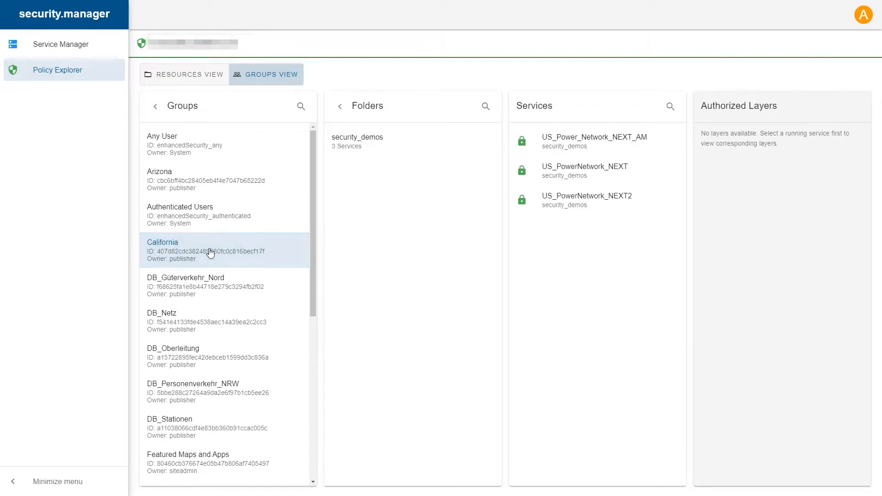
pyautogui.click(568, 200)
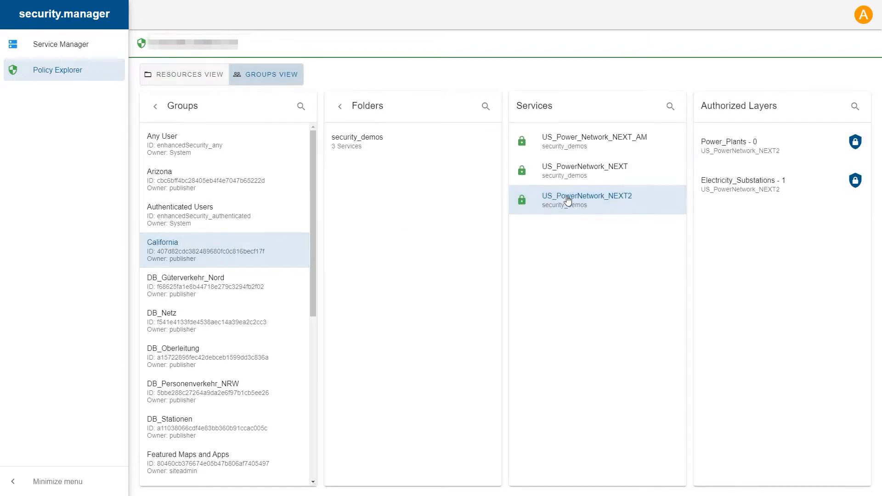
pyautogui.click(806, 150)
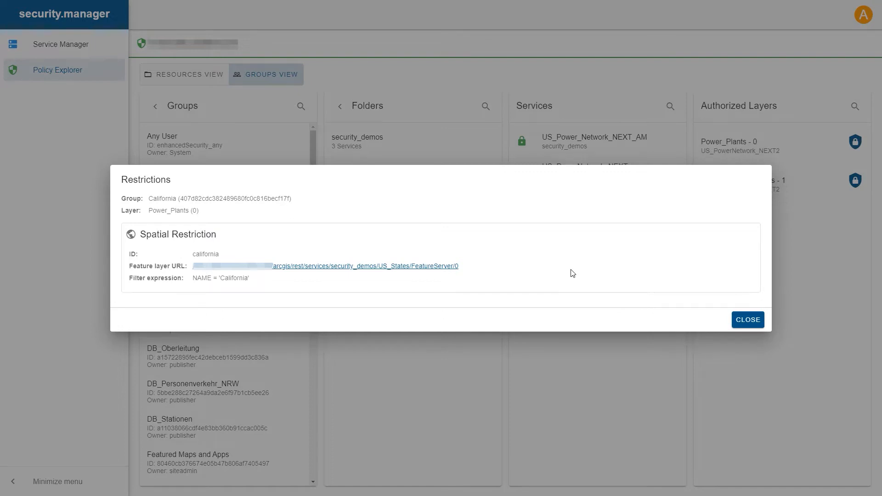
pyautogui.click(746, 322)
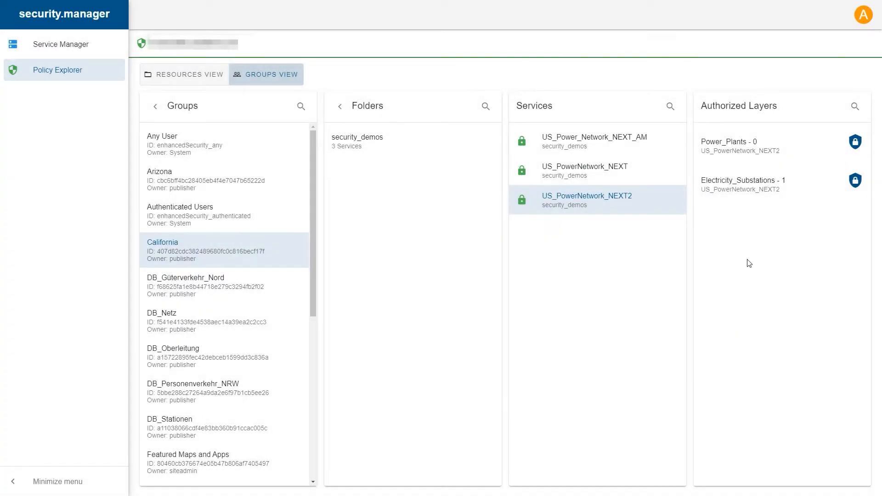
pyautogui.click(822, 187)
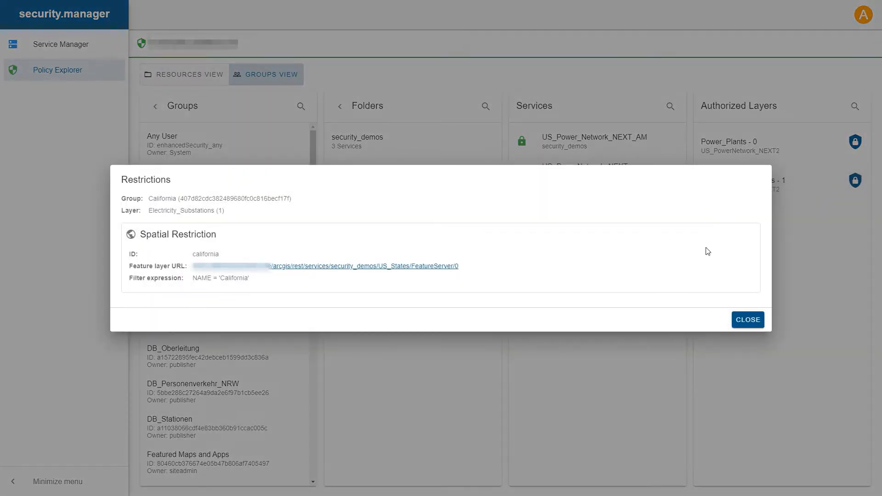
pyautogui.click(745, 320)
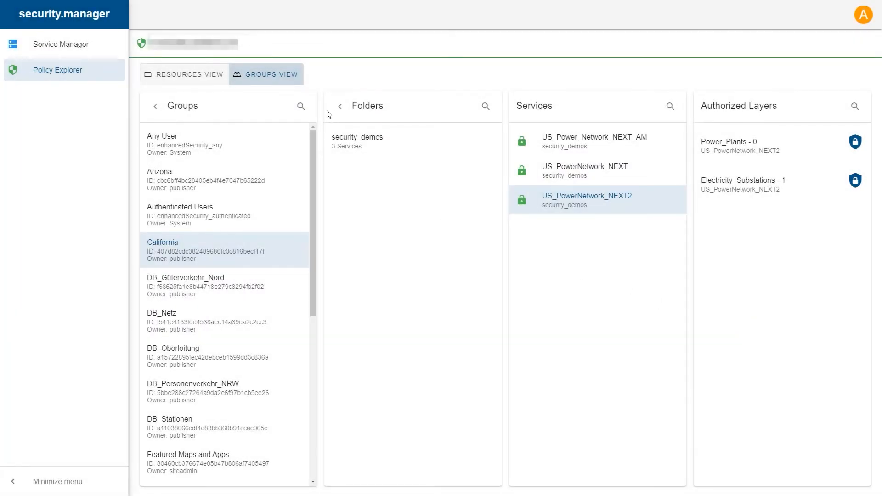
# Search the groups for "imag" and inspect the Imaginary group's restrictions on US_PowerNetwork_NEXT2's Power_Plants and Electricity_Transmission_Lines layers
pyautogui.click(301, 106)
pyautogui.write('imag')
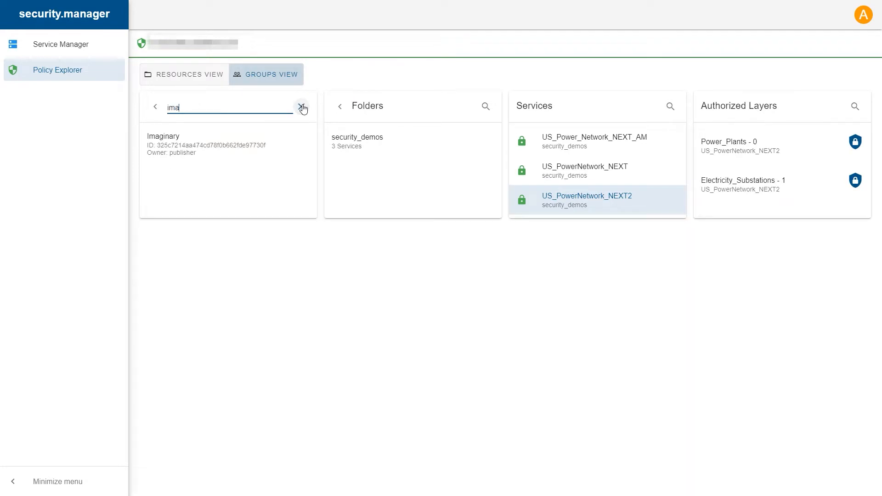
pyautogui.click(182, 146)
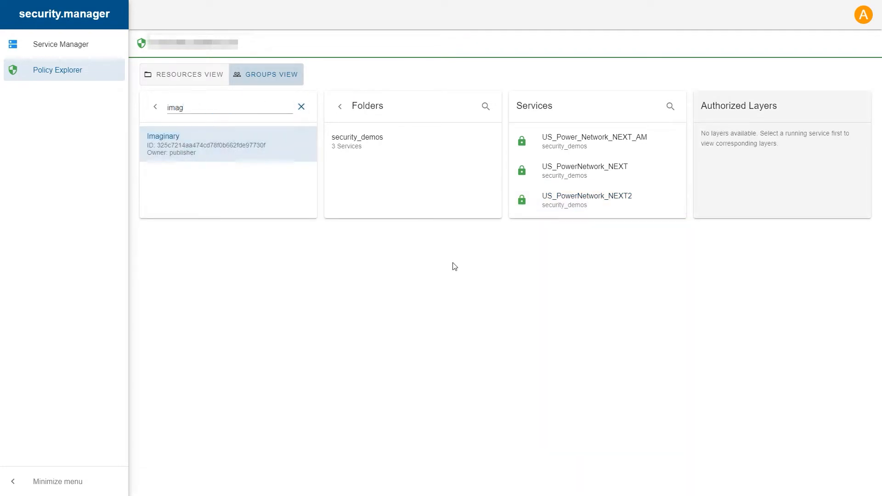
pyautogui.click(631, 197)
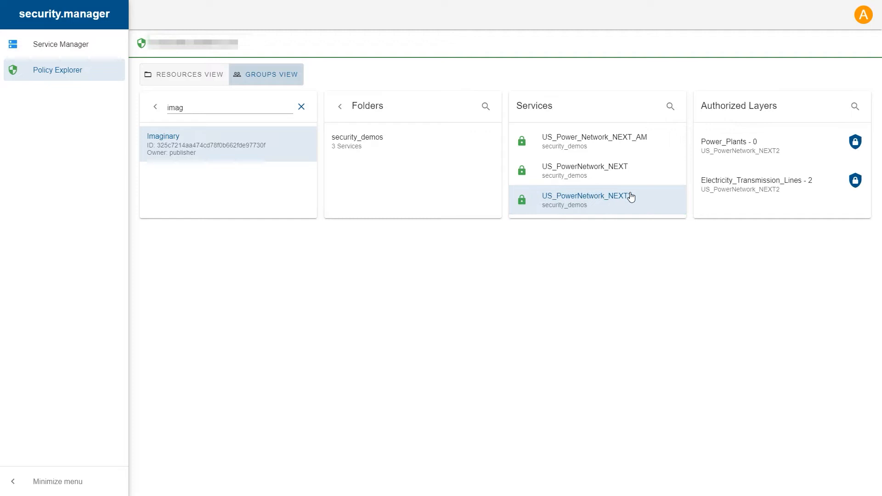
pyautogui.click(817, 148)
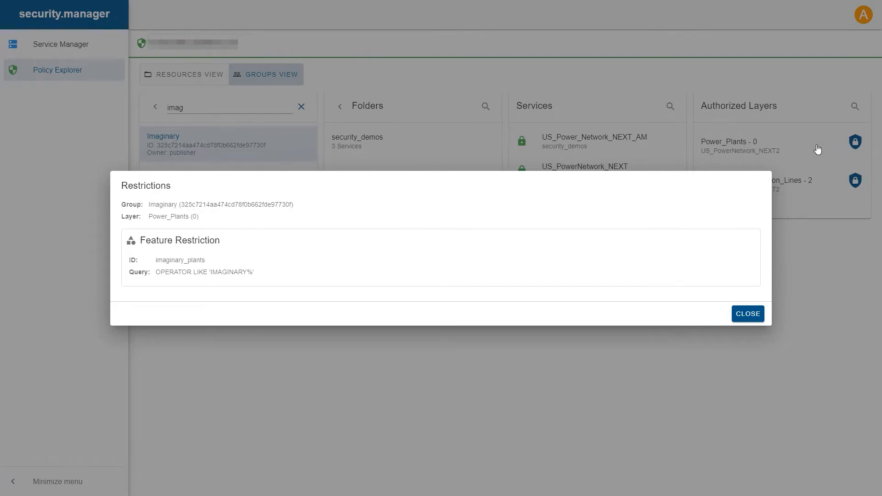
pyautogui.click(745, 318)
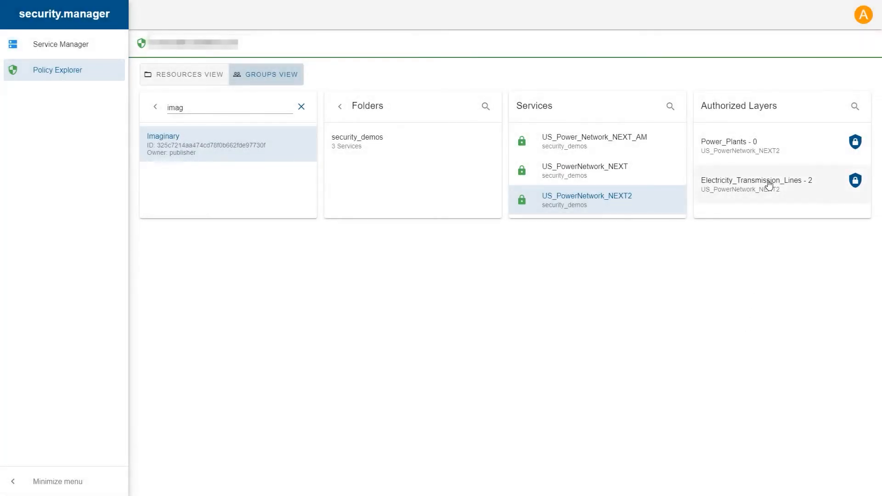
pyautogui.click(770, 185)
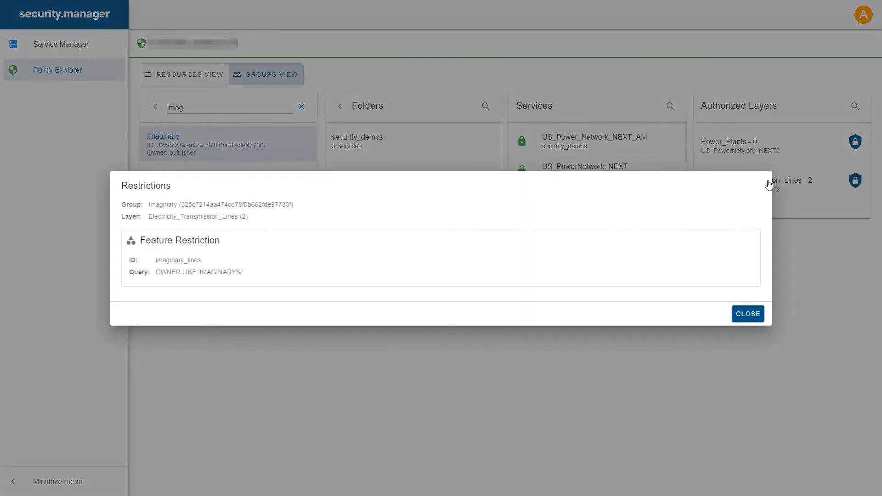
pyautogui.click(746, 314)
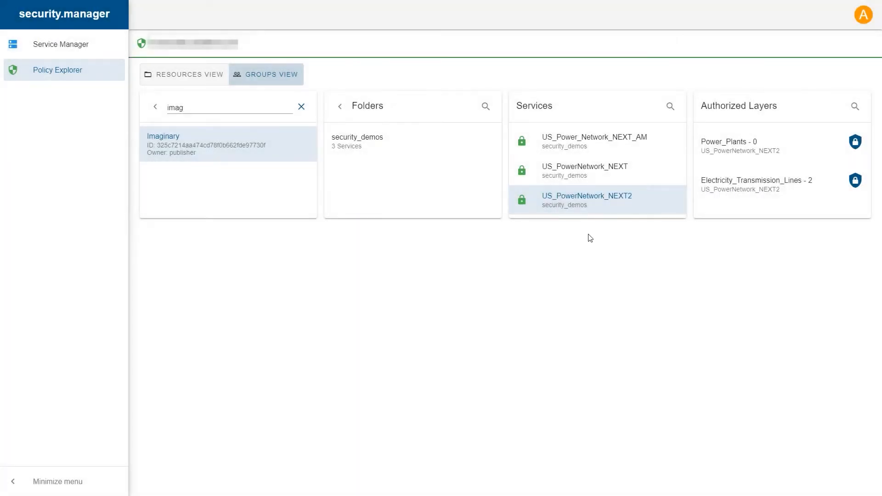
# Search the groups for "main" and inspect the Maintenance group's restrictions on the Electricity_Transmission_Lines layer of US_PowerNetwork_NEXT2
pyautogui.click(266, 111)
pyautogui.hotkey('ctrl', 'a')
pyautogui.write('main')
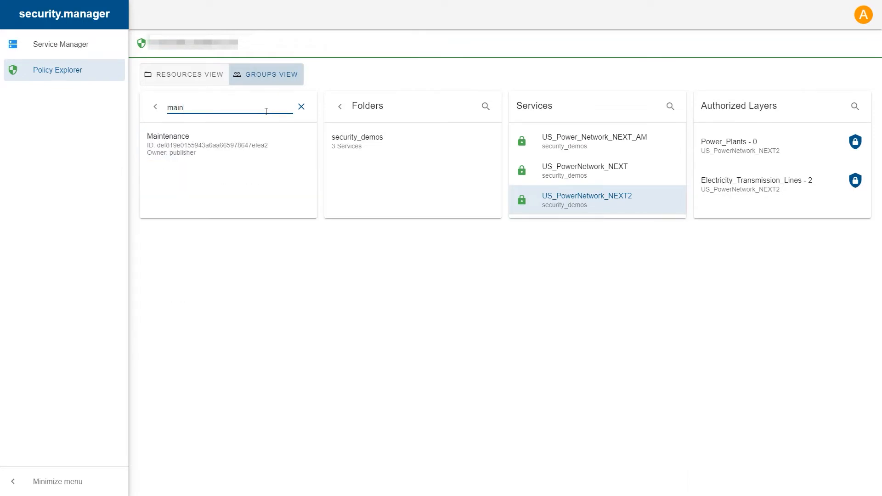
pyautogui.click(223, 147)
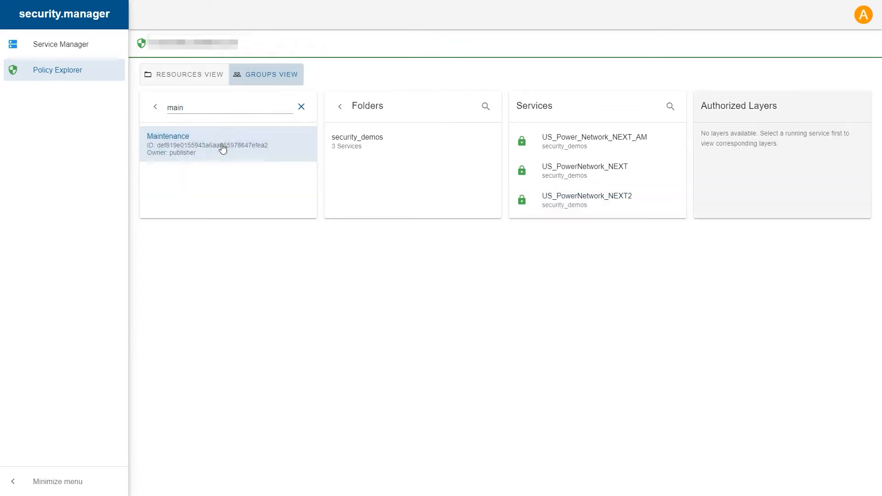
pyautogui.click(540, 199)
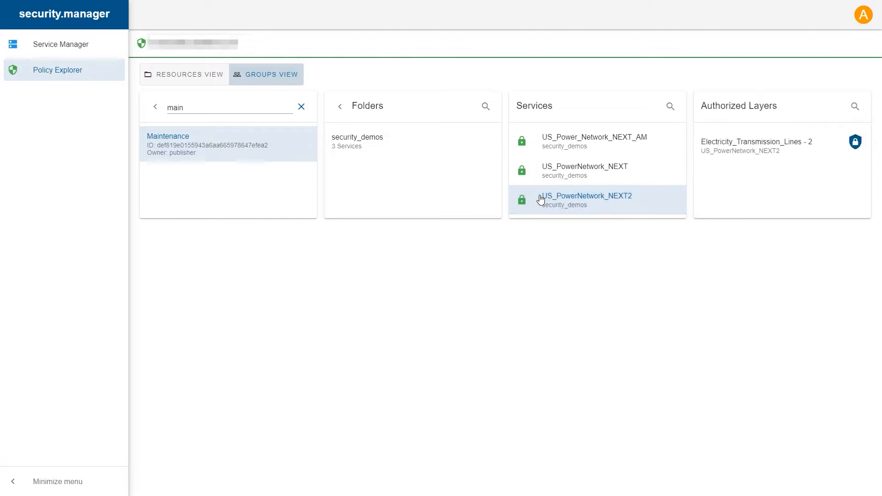
pyautogui.click(793, 148)
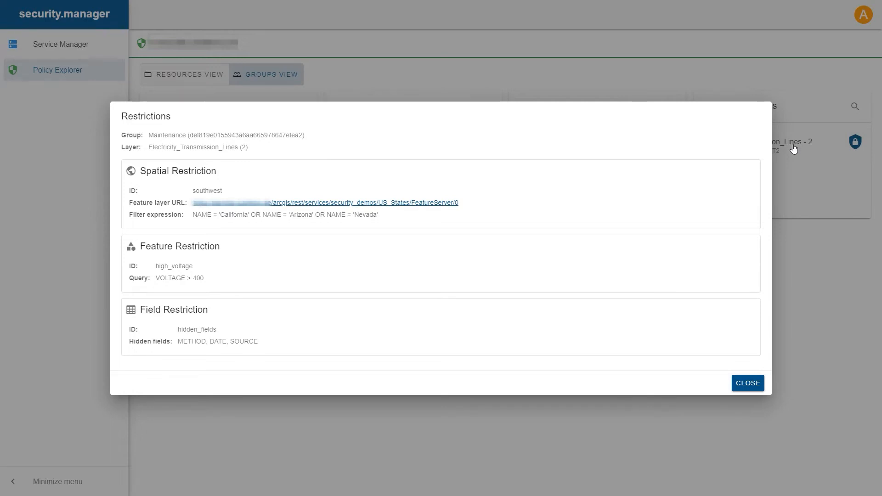
pyautogui.click(751, 381)
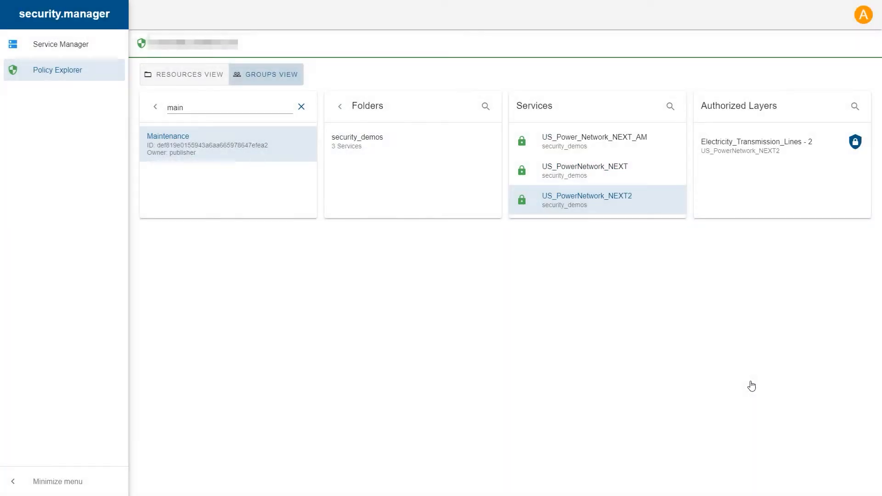
# Filter the services in the Service Manager to those with security.manager activated
pyautogui.click(72, 54)
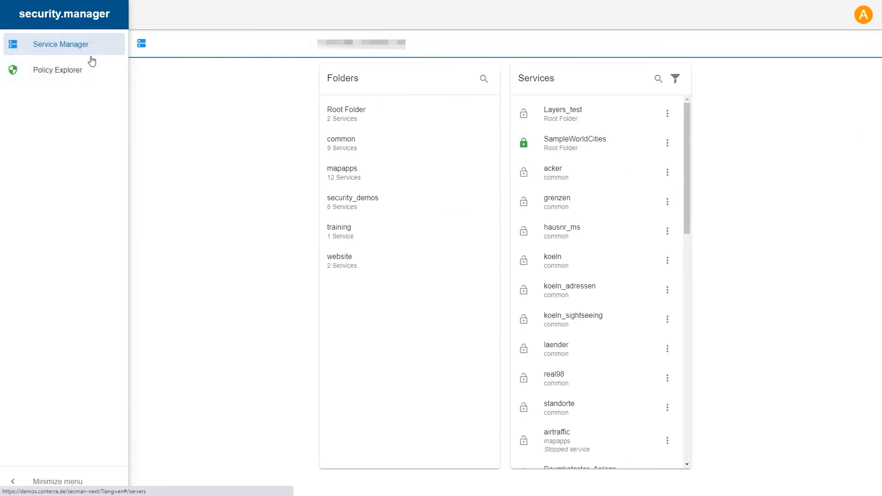
pyautogui.click(677, 83)
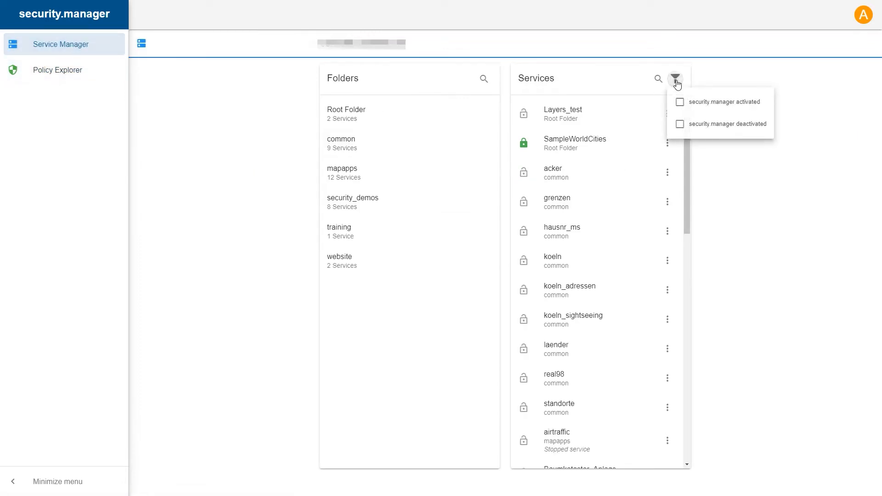
pyautogui.click(678, 101)
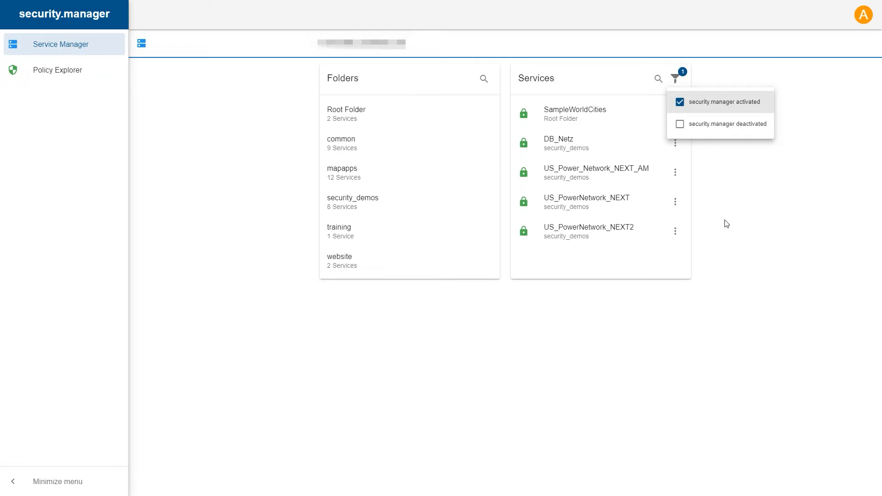
# Open the permissions editor for US_PowerNetwork_NEXT2 and collapse the policies, restrictions and properties sections to view the policy file's structure
pyautogui.click(675, 233)
pyautogui.click(643, 253)
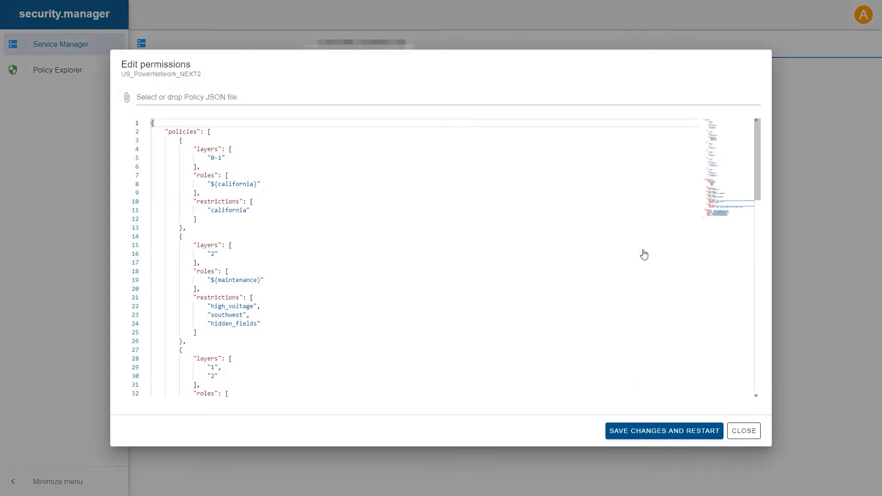
pyautogui.click(145, 133)
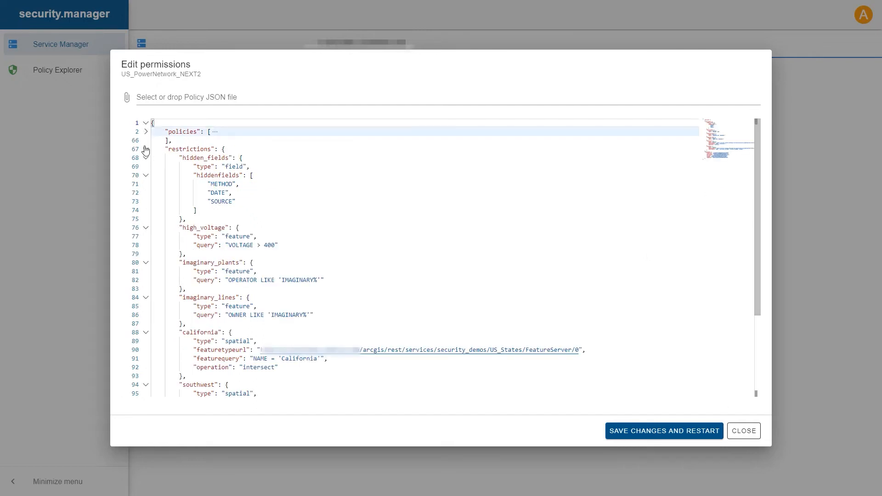
pyautogui.click(146, 150)
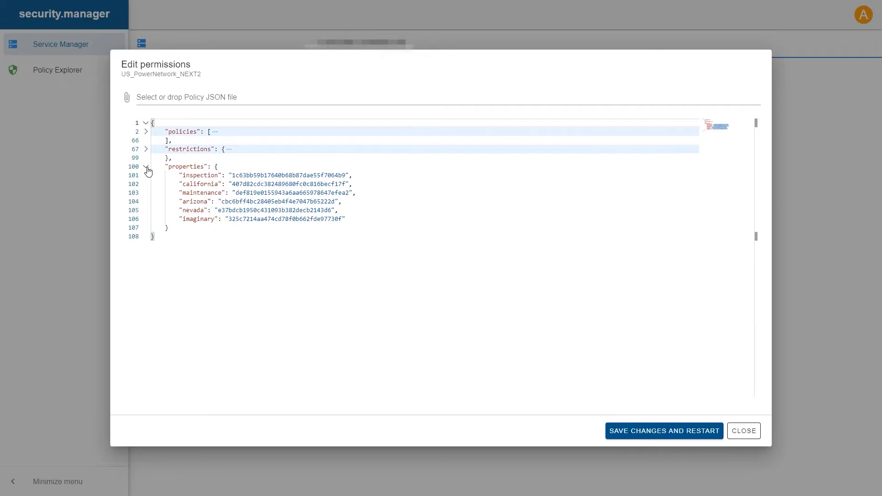
pyautogui.click(146, 167)
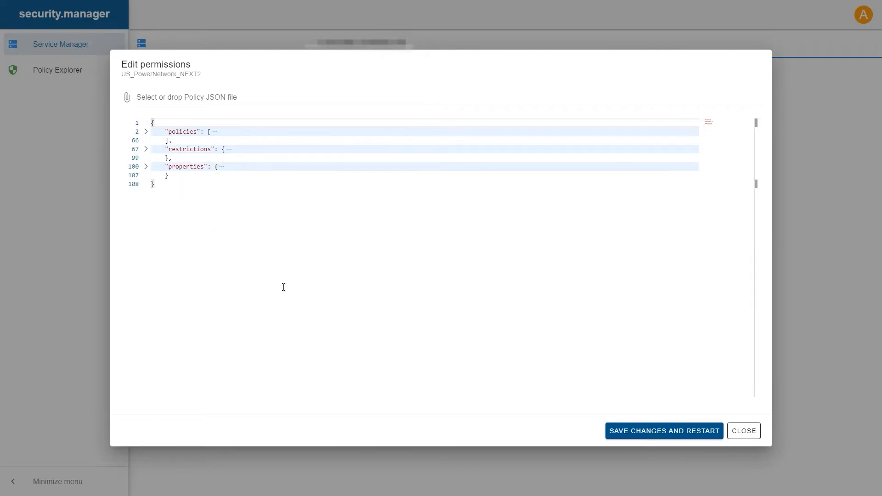
# Expand the policies section and review its entries, highlighting the complete maintenance policy for layer 2
pyautogui.click(146, 133)
pyautogui.scroll(-2, 309, 245)
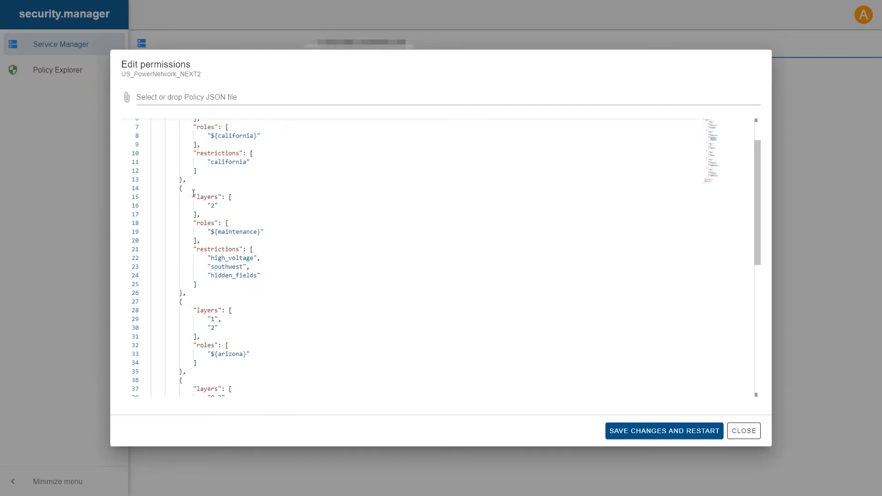
pyautogui.moveTo(177, 188); pyautogui.dragTo(227, 293)
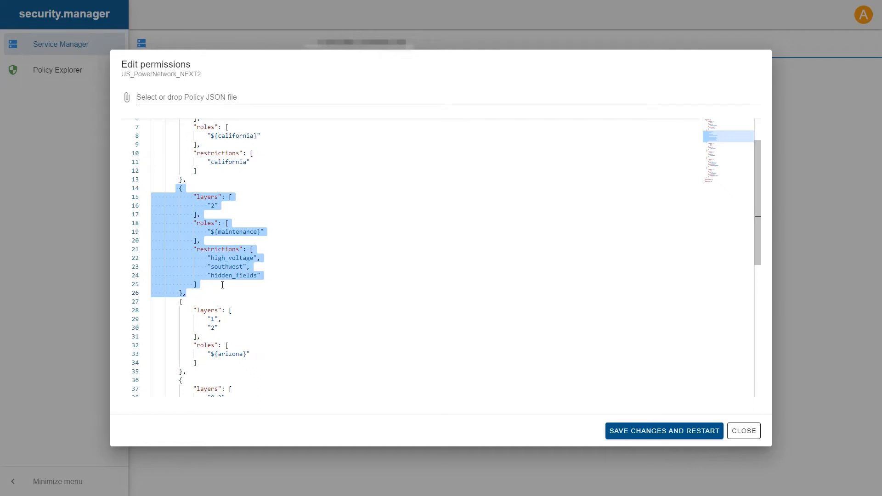
pyautogui.scroll(-9, 264, 281)
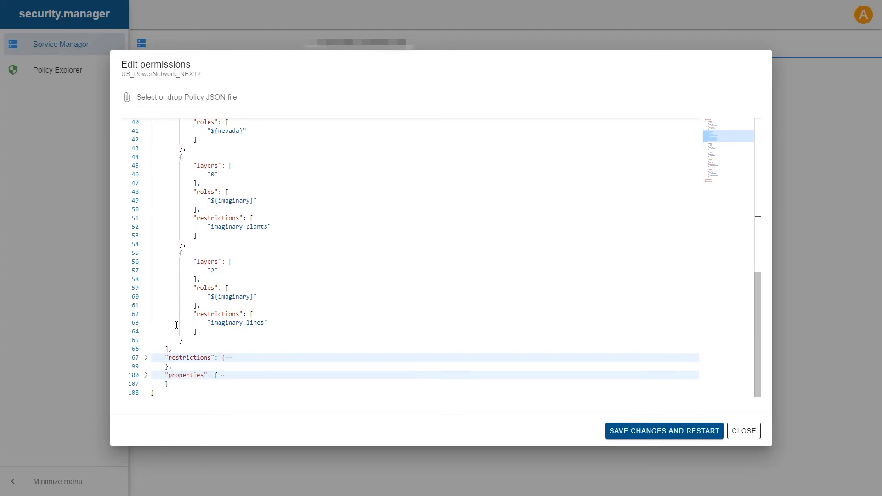
# Expand the restrictions and properties sections and read the restriction definitions and group properties
pyautogui.click(146, 358)
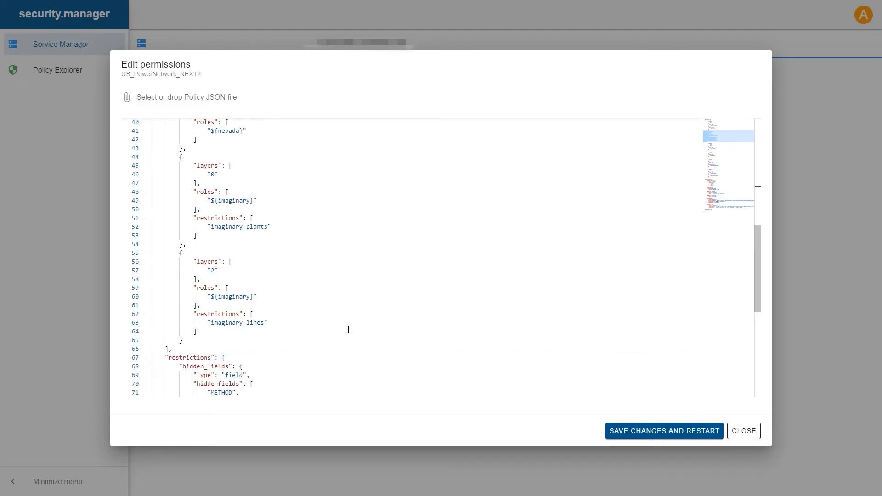
pyautogui.scroll(-4, 348, 330)
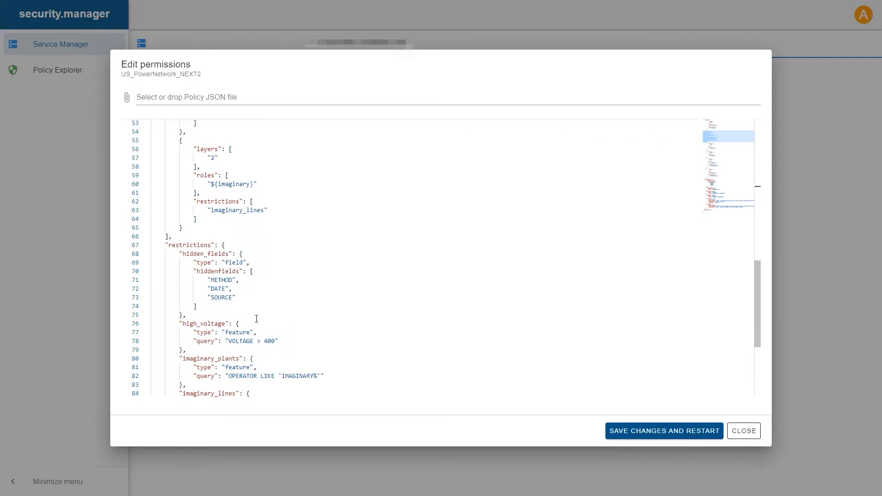
pyautogui.scroll(-5, 296, 337)
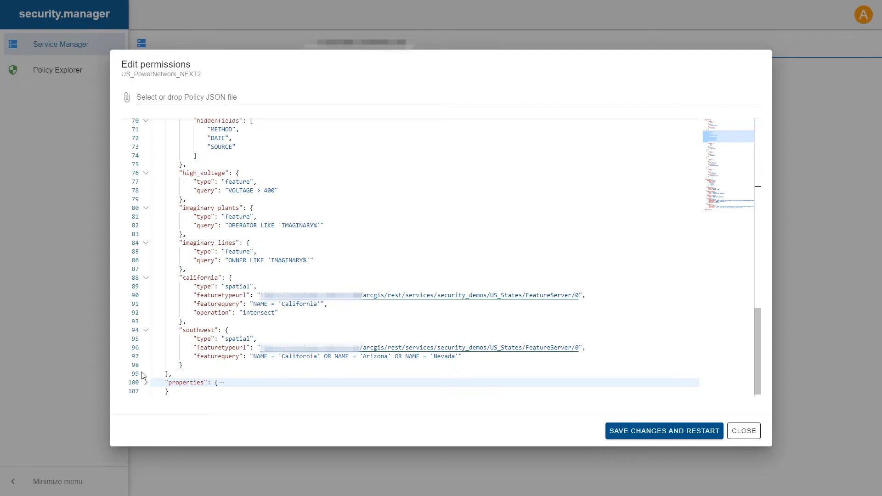
pyautogui.click(146, 383)
pyautogui.scroll(-3, 326, 359)
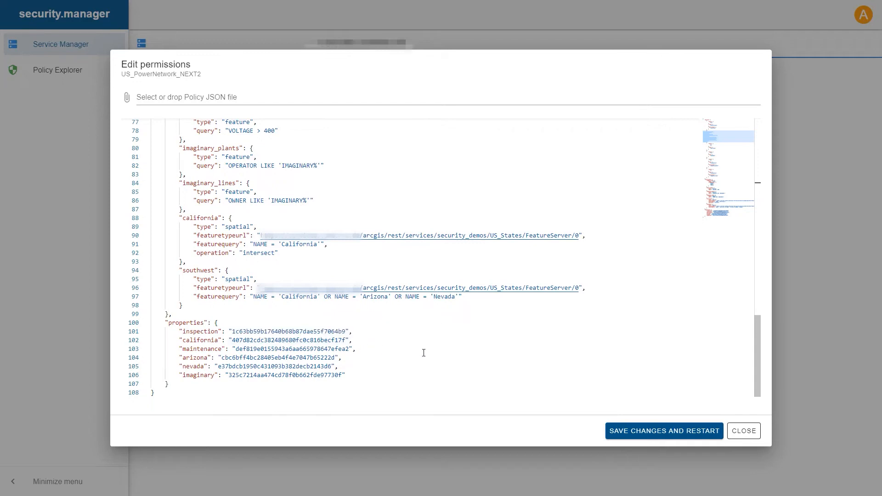
# Insert a new policy from the suggested layers-and-roles template ahead of the california policy and set its layer to "0"
pyautogui.scroll(20, 446, 322)
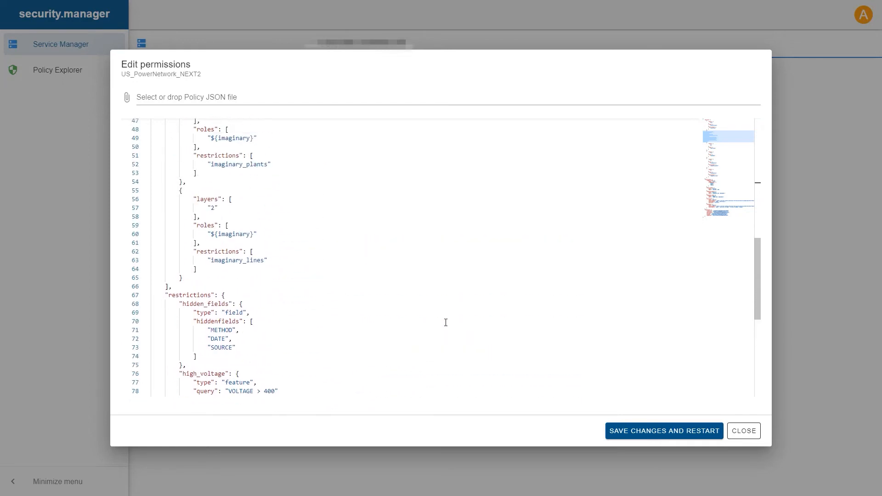
pyautogui.scroll(2, 445, 322)
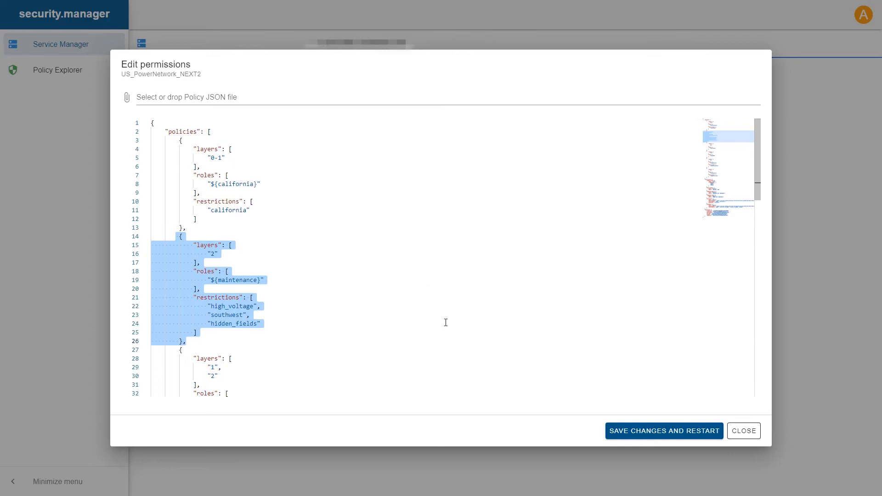
pyautogui.click(180, 140)
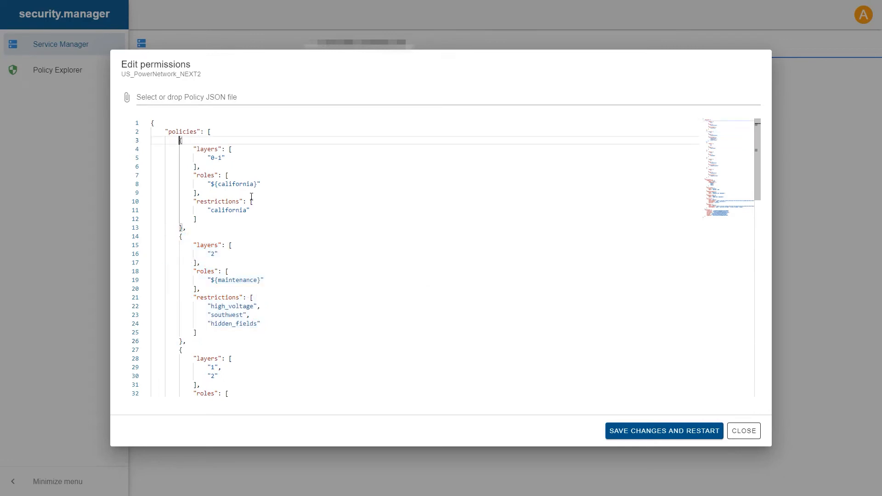
pyautogui.press('Return')
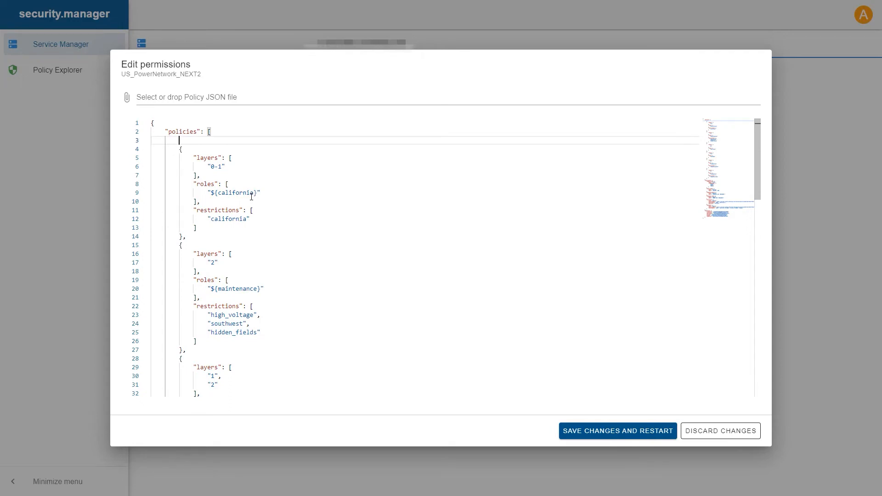
pyautogui.hotkey('ctrl', 'space')
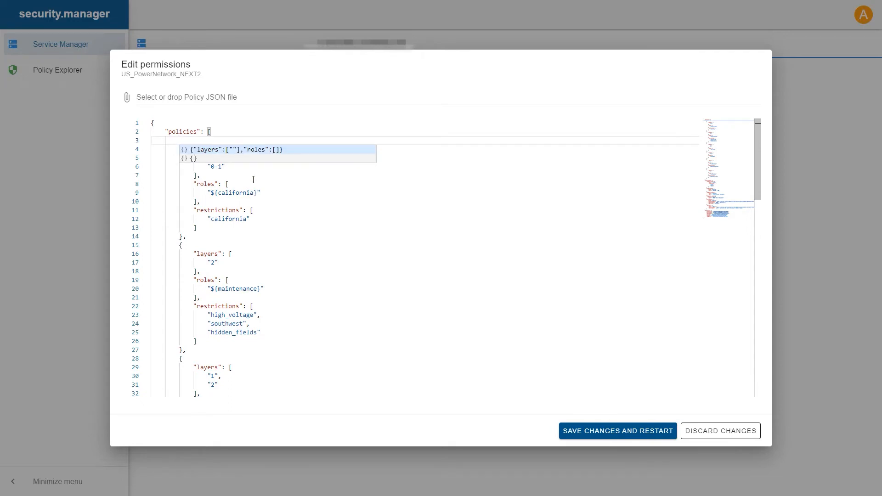
pyautogui.click(254, 150)
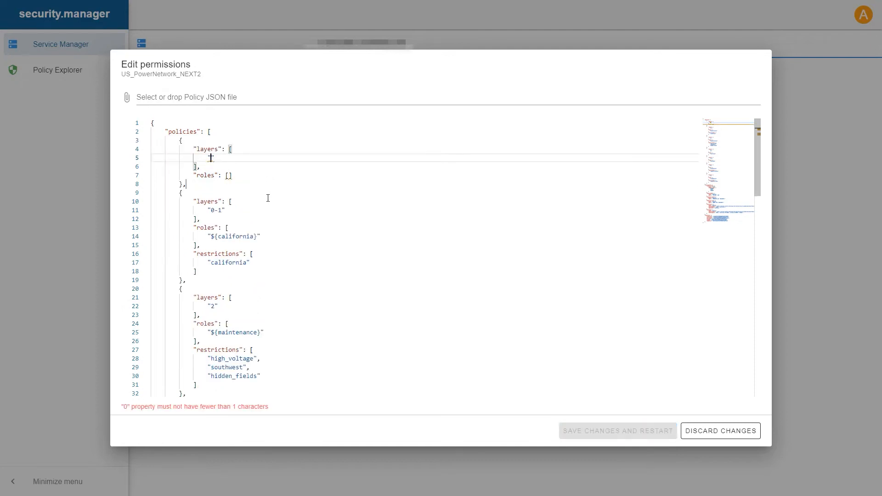
pyautogui.write('0')
# Set the new layer 0 policy's role to the property reference "${inspection}"
pyautogui.click(228, 175)
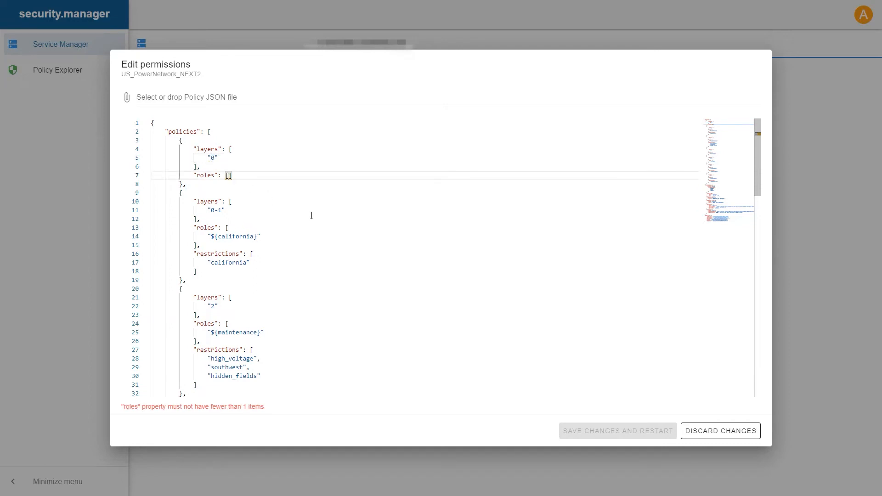
pyautogui.write('"')
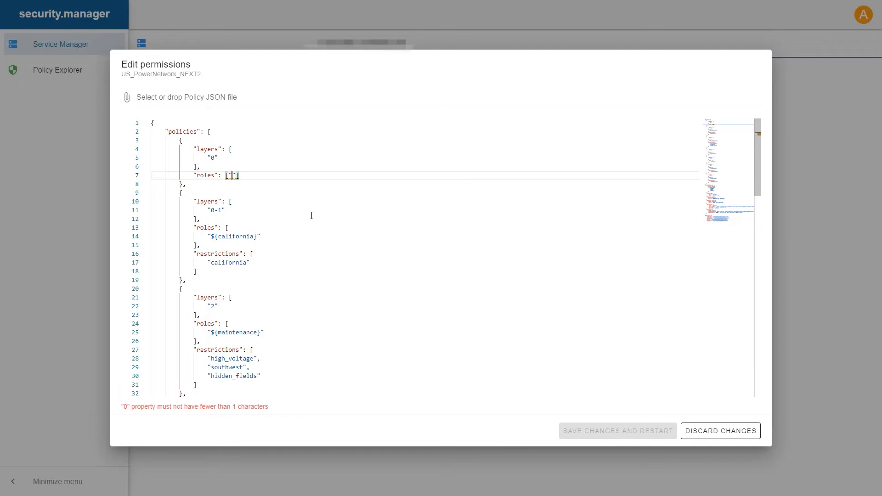
pyautogui.write('{')
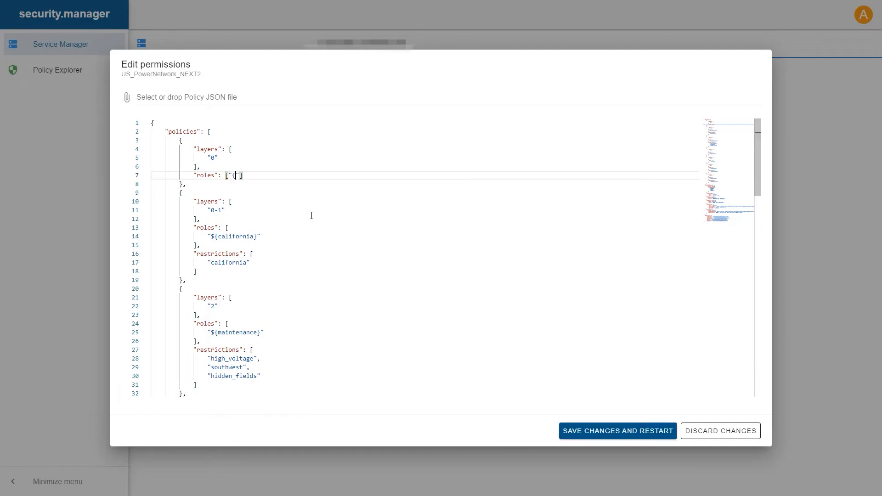
pyautogui.write('inspection}')
pyautogui.press('Left')
pyautogui.press('Left')
pyautogui.press('Left')
pyautogui.press('Left')
pyautogui.press('Left')
pyautogui.press('Left')
pyautogui.press('Left')
pyautogui.press('Left')
pyautogui.press('Left')
pyautogui.press('Left')
pyautogui.press('Left')
pyautogui.press('Left')
pyautogui.press('Left')
pyautogui.press('Left')
pyautogui.press('Left')
pyautogui.press('Left')
pyautogui.press('Left')
pyautogui.press('Right')
pyautogui.press('Right')
pyautogui.press('Right')
pyautogui.press('Right')
pyautogui.write('$')
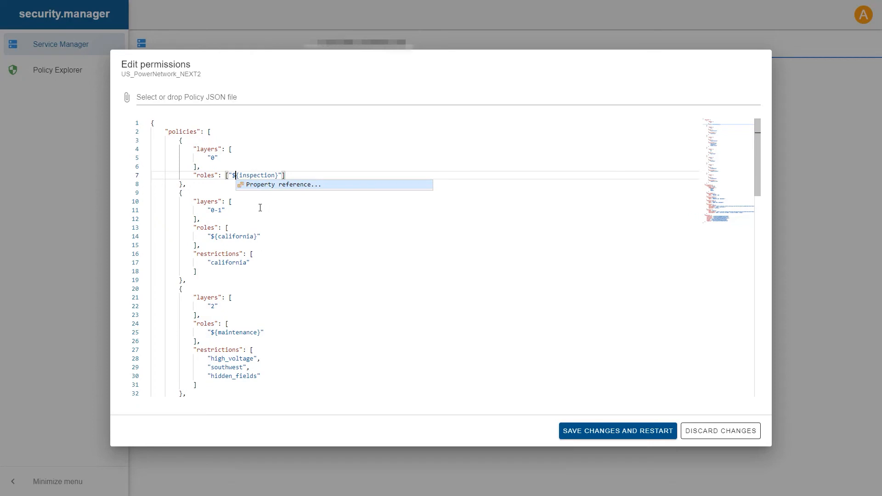
pyautogui.click(216, 186)
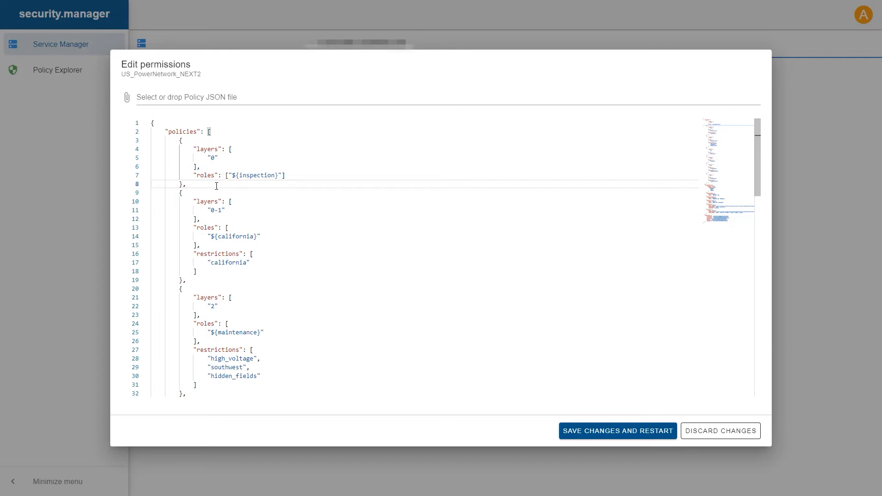
# Add a restrictions list to the inspection policy with "california" as its first entry
pyautogui.click(294, 175)
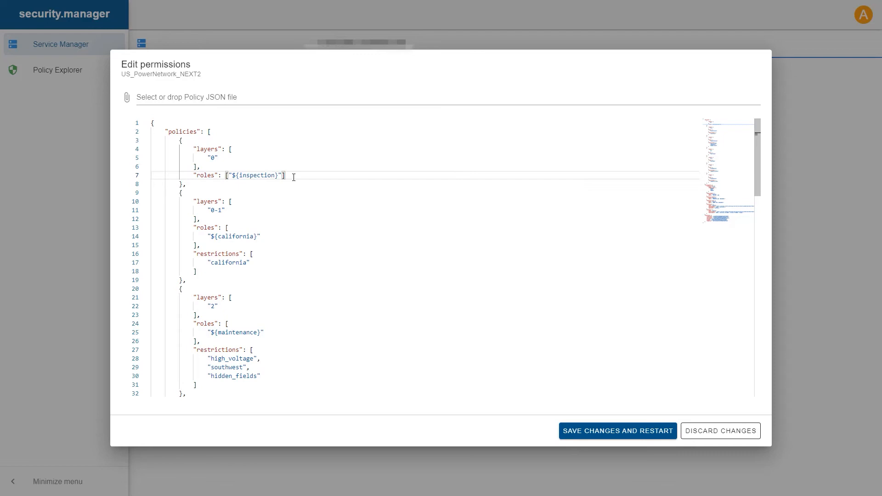
pyautogui.write(',')
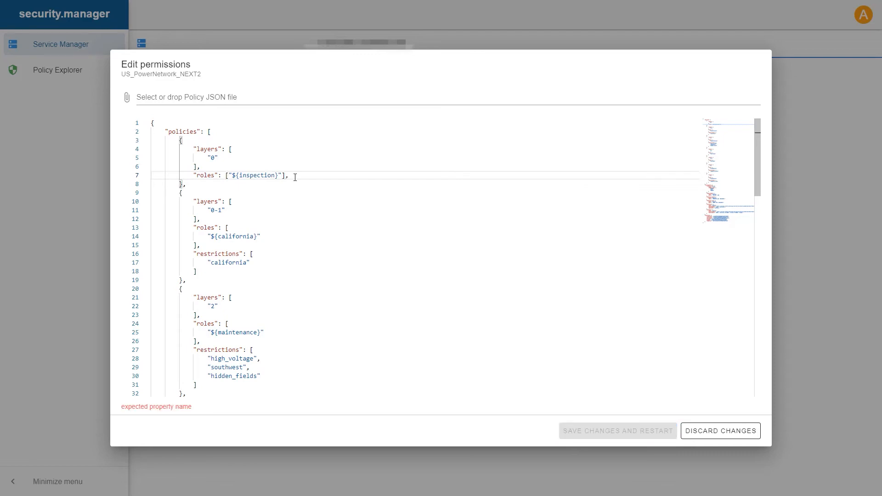
pyautogui.press('Return')
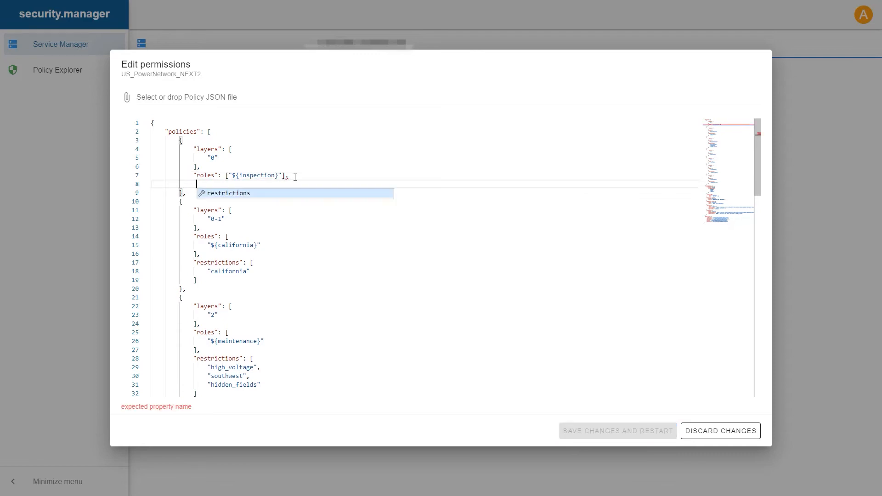
pyautogui.click(232, 195)
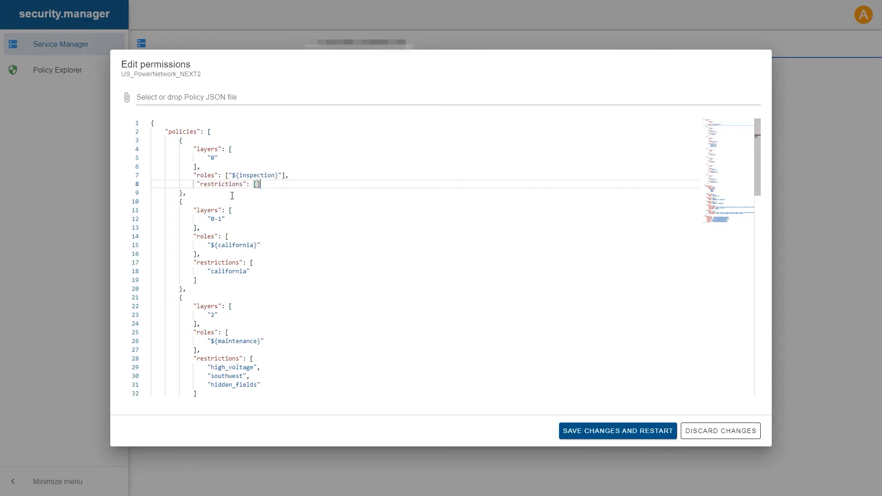
pyautogui.press('Return')
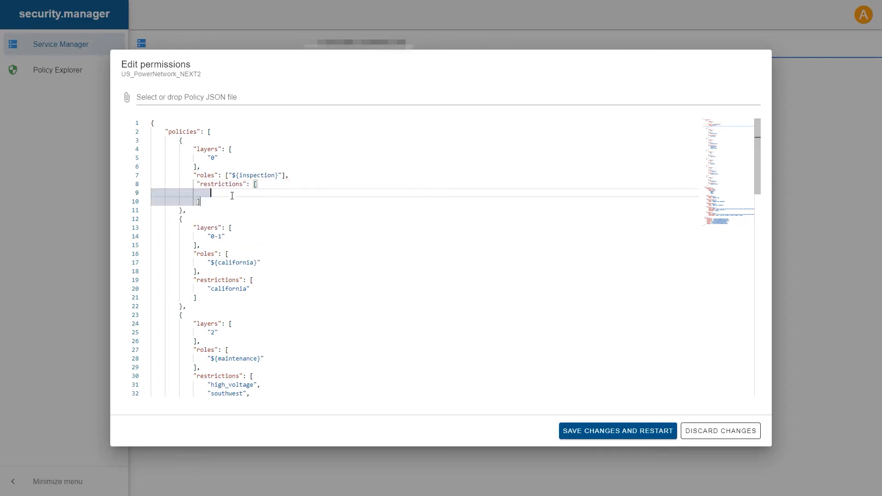
pyautogui.write('"')
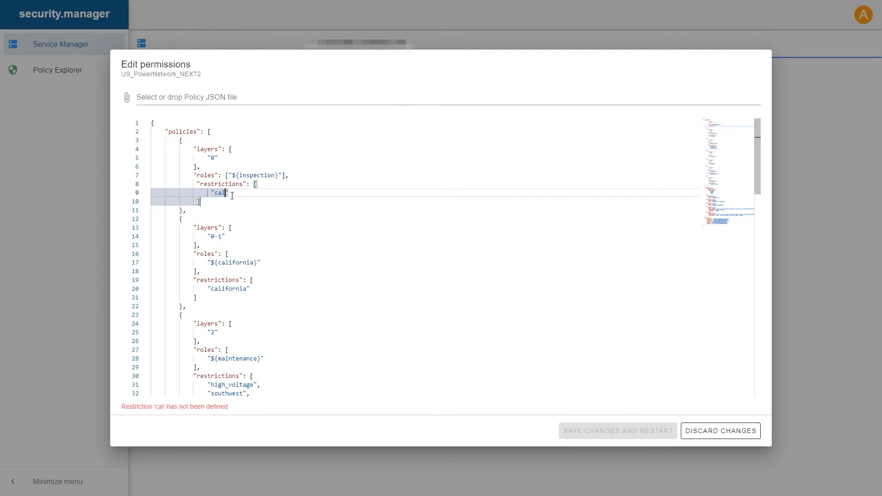
pyautogui.write('california"')
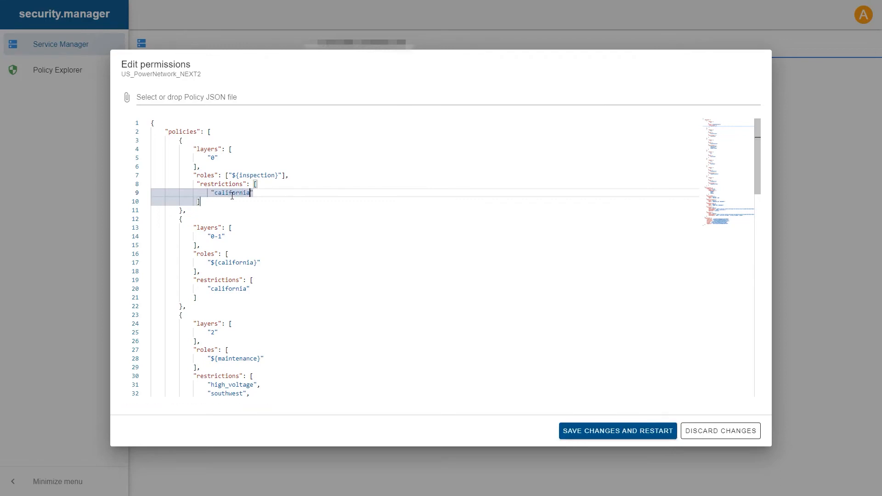
# Add "only_wind" as the second restriction of the inspection policy
pyautogui.write(',')
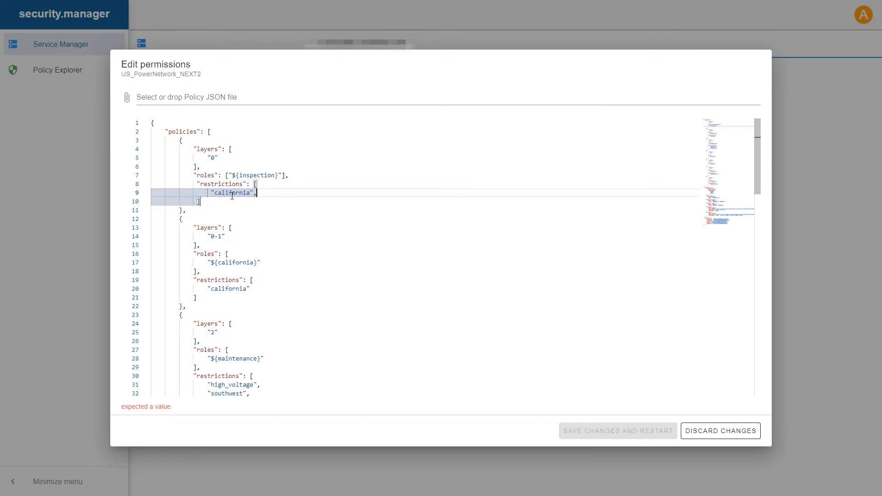
pyautogui.press('Return')
pyautogui.write('"')
pyautogui.write('only')
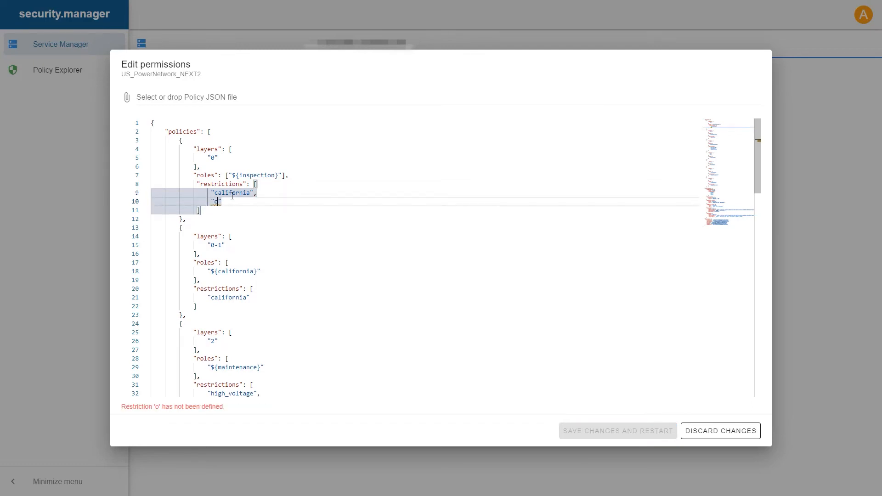
pyautogui.write('_wind')
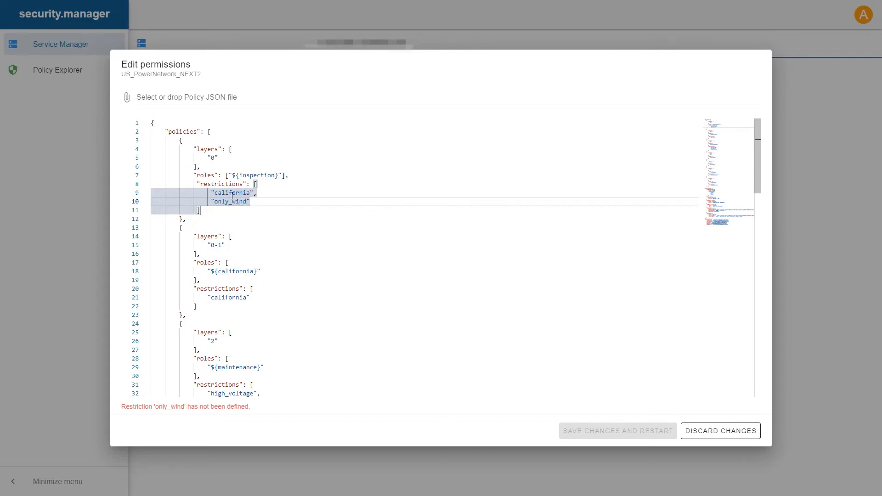
pyautogui.click(260, 225)
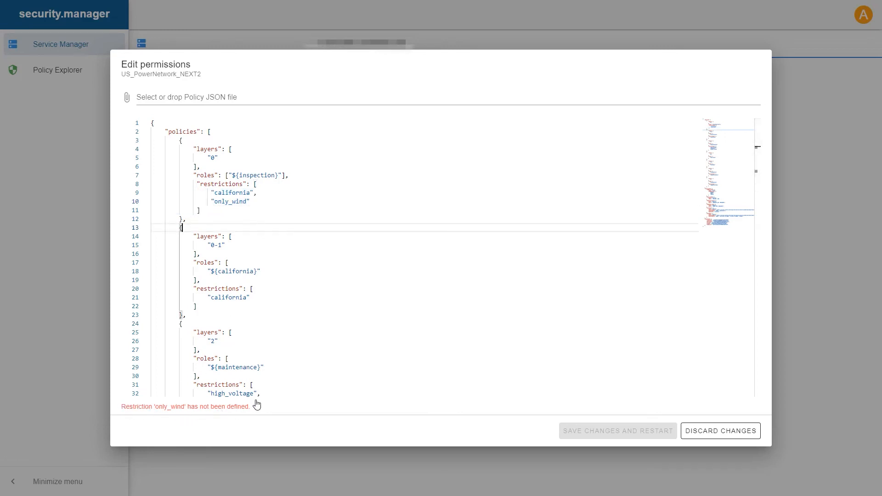
# Define "only_wind" as the first entry of the restrictions section, using the suggested feature restriction template
pyautogui.scroll(-4, 328, 364)
pyautogui.scroll(-10, 328, 365)
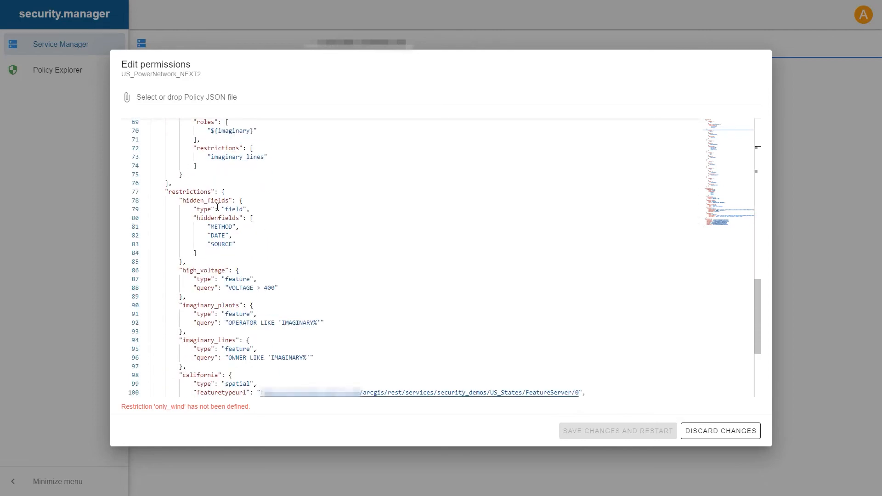
pyautogui.click(183, 199)
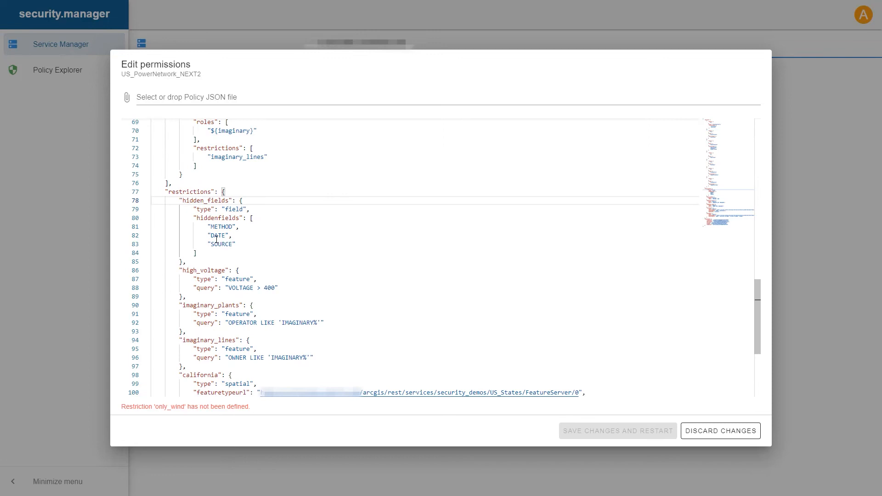
pyautogui.press('Return')
pyautogui.press('Up')
pyautogui.write('"only_wind')
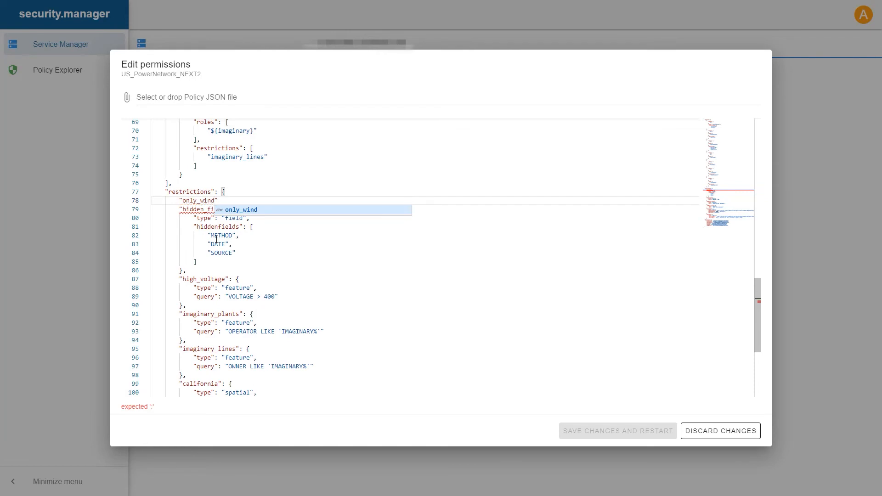
pyautogui.write('":')
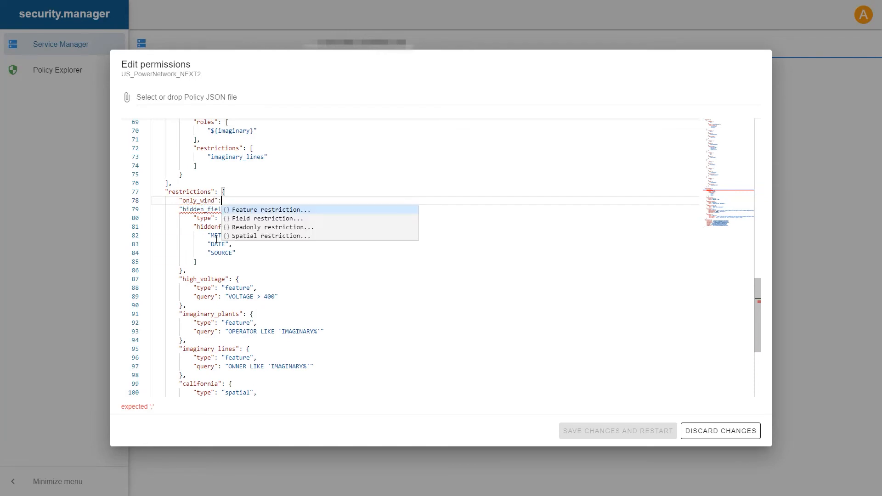
pyautogui.click(269, 211)
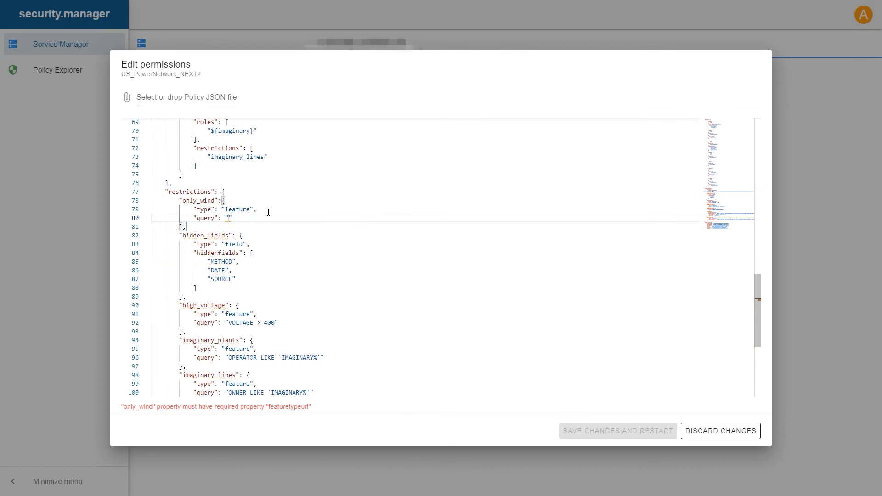
# Set the only_wind query to "PRIMARY_FU = 'WND'" and save the permissions with a service restart
pyautogui.write('PRIMARY')
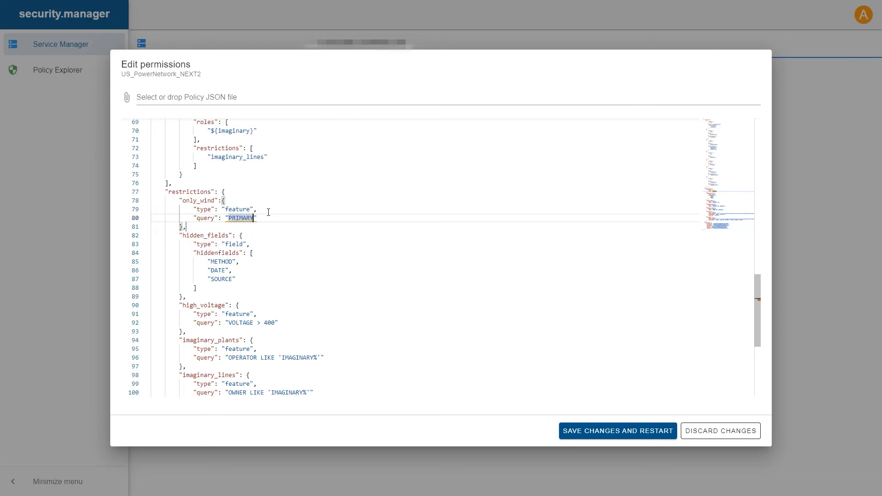
pyautogui.write("_FU = 'WND'")
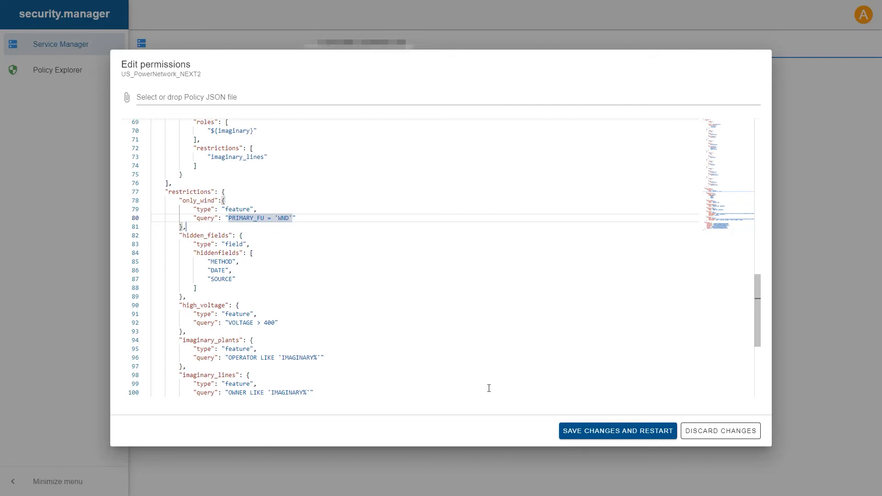
pyautogui.click(623, 432)
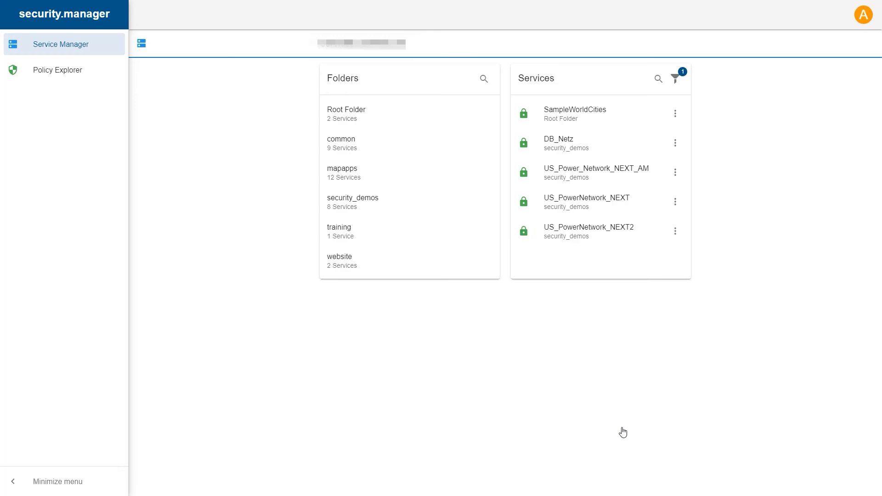
# Look up the Inspection group in the Policy Explorer's group-based view by searching for "insp" and select it
pyautogui.click(85, 75)
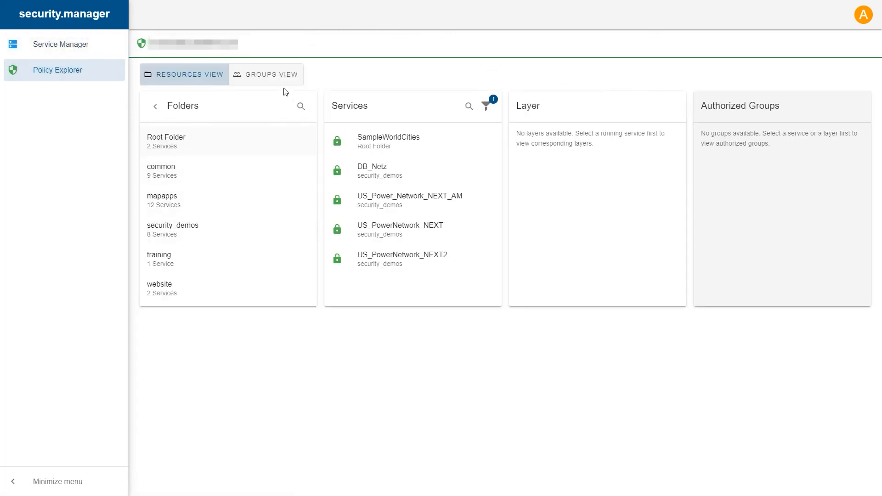
pyautogui.click(271, 78)
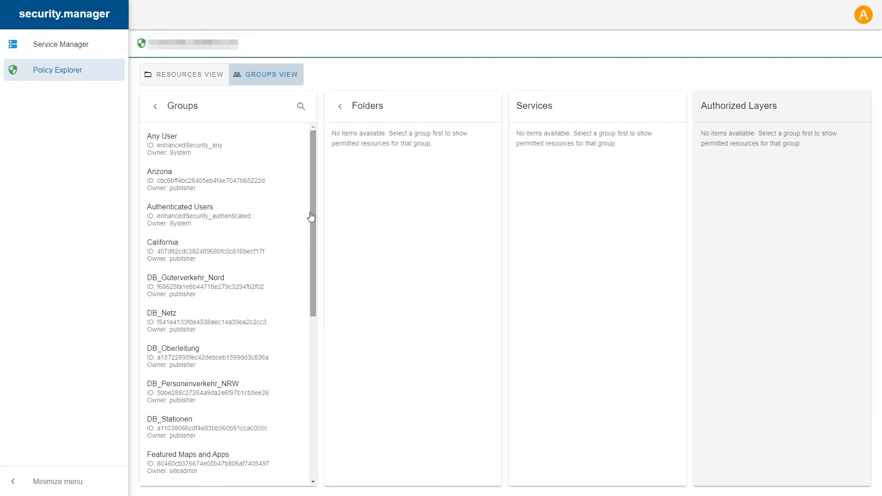
pyautogui.click(301, 106)
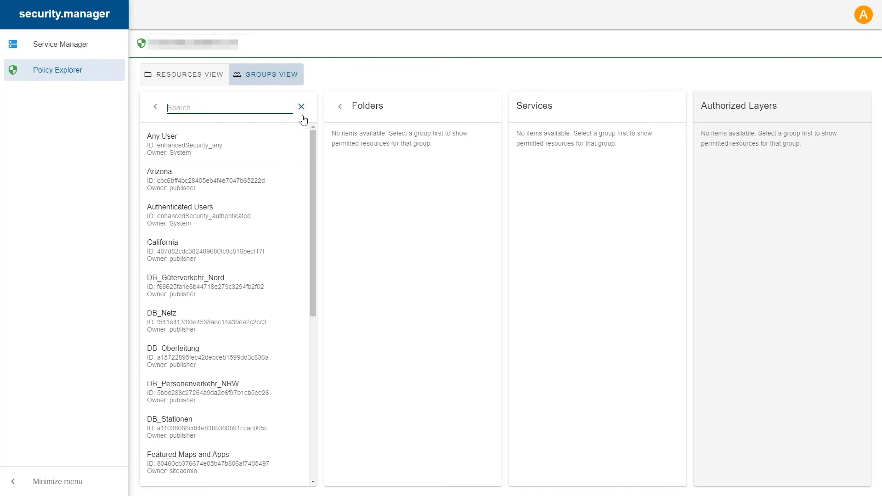
pyautogui.write('insp')
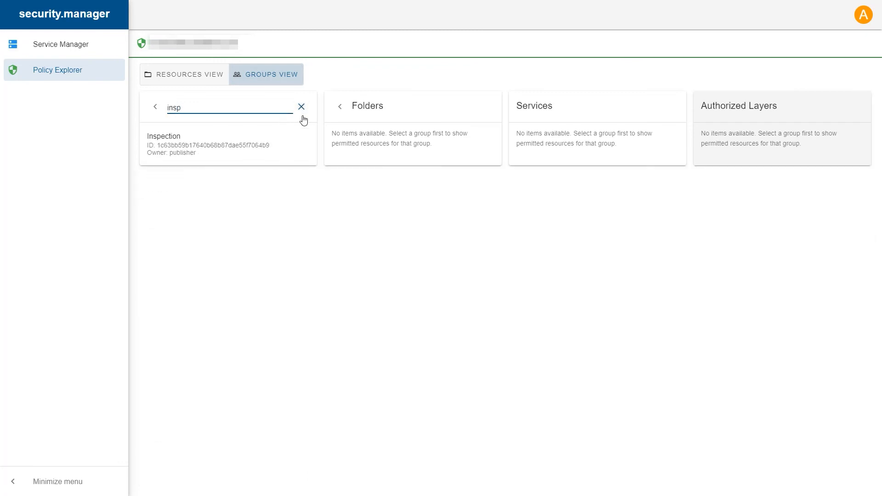
pyautogui.click(212, 144)
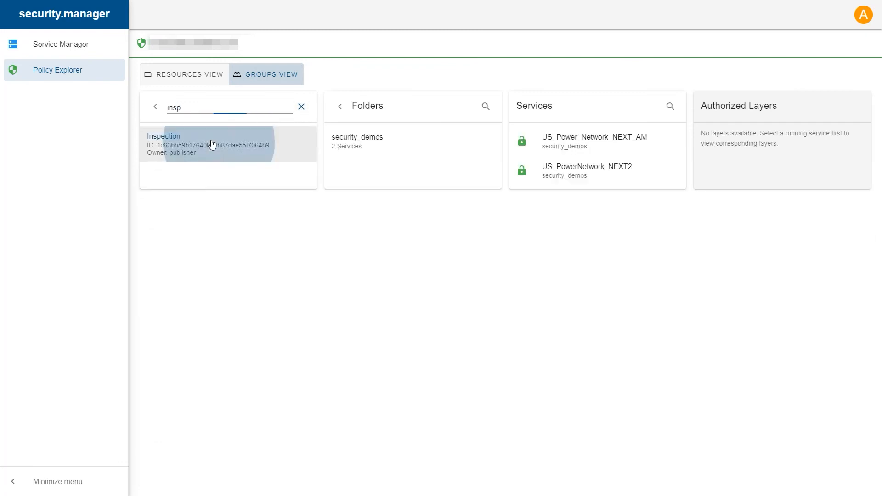
# Review the Inspection group's restrictions on the Power_Plants layer of US_PowerNetwork_NEXT2 and close the details
pyautogui.click(583, 179)
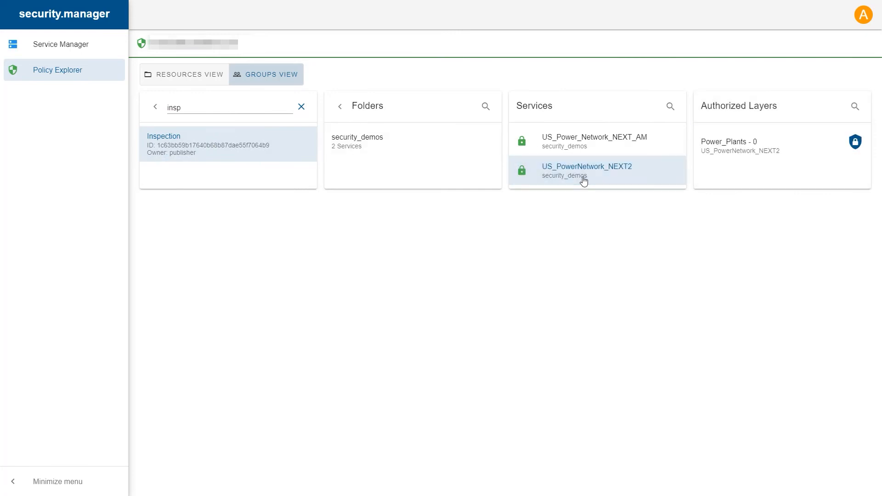
pyautogui.click(812, 149)
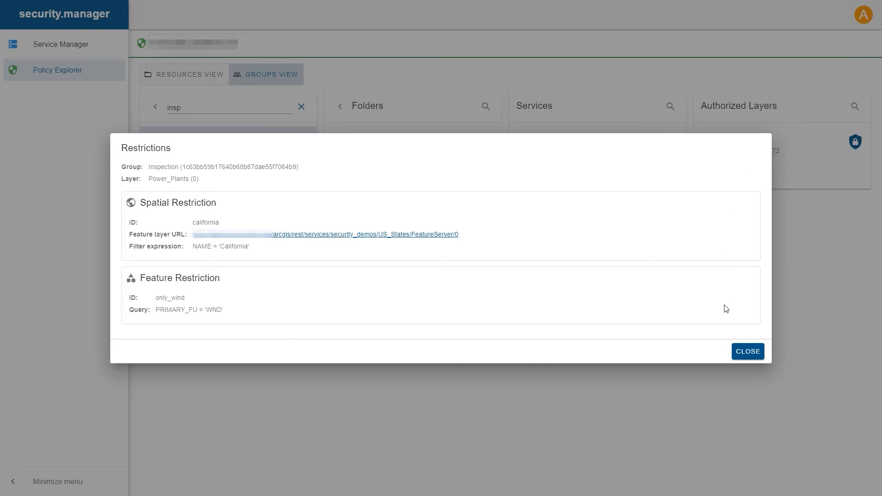
pyautogui.click(745, 353)
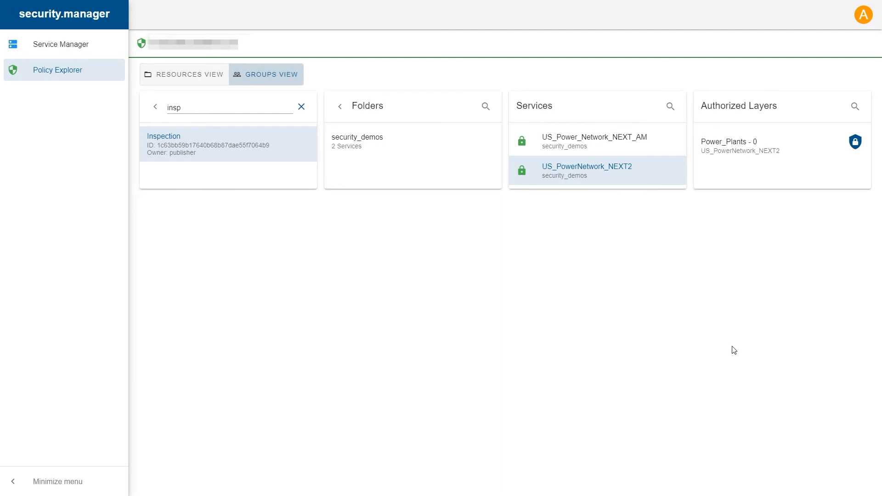
# Return to the Service Manager and filter the services to those with security.manager activated
pyautogui.click(95, 43)
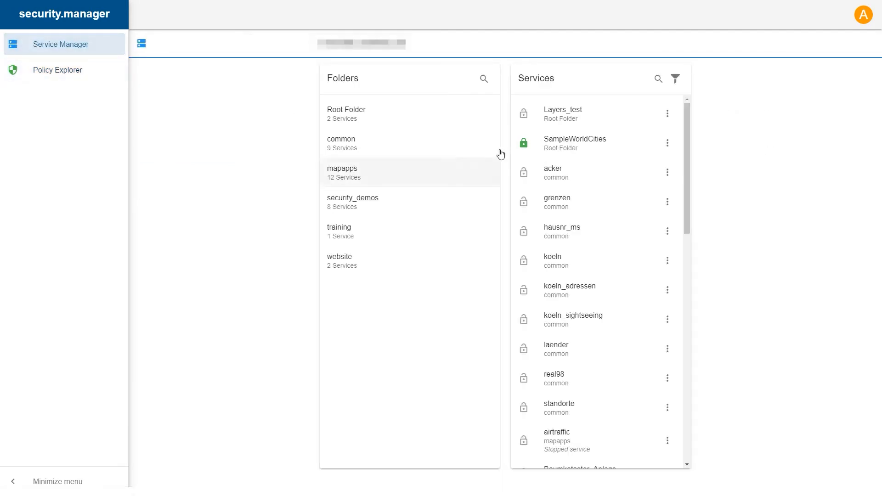
pyautogui.click(675, 82)
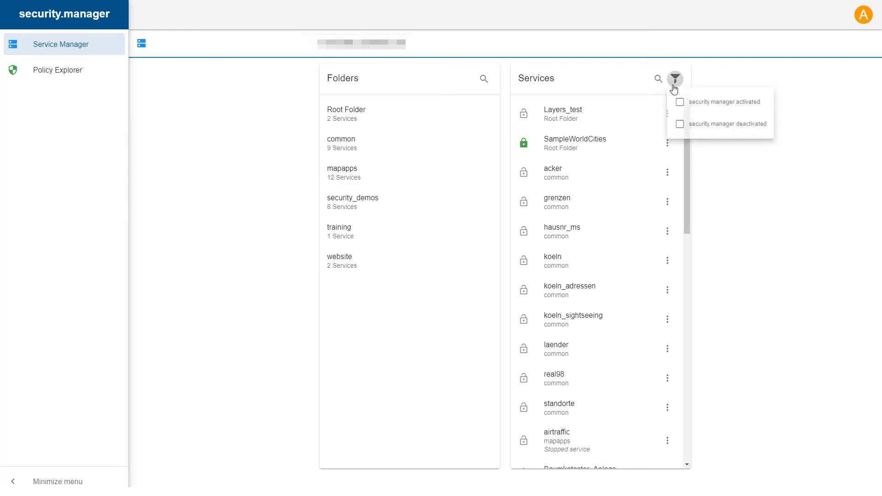
pyautogui.click(679, 101)
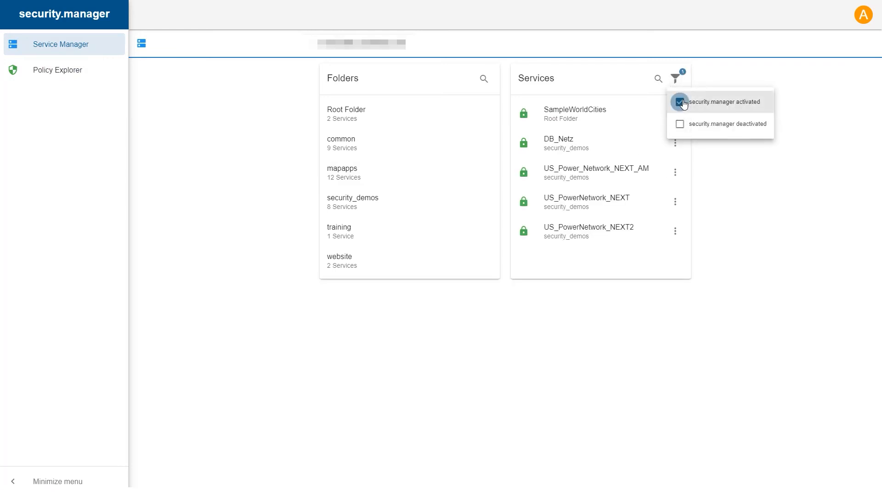
# View the service status information of US_PowerNetwork_NEXT2 and open its map service URL in an incognito window
pyautogui.click(675, 231)
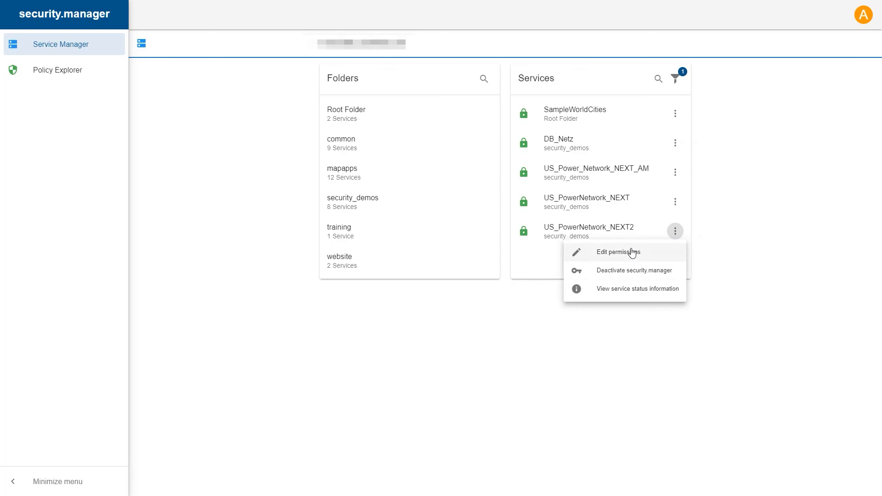
pyautogui.click(622, 289)
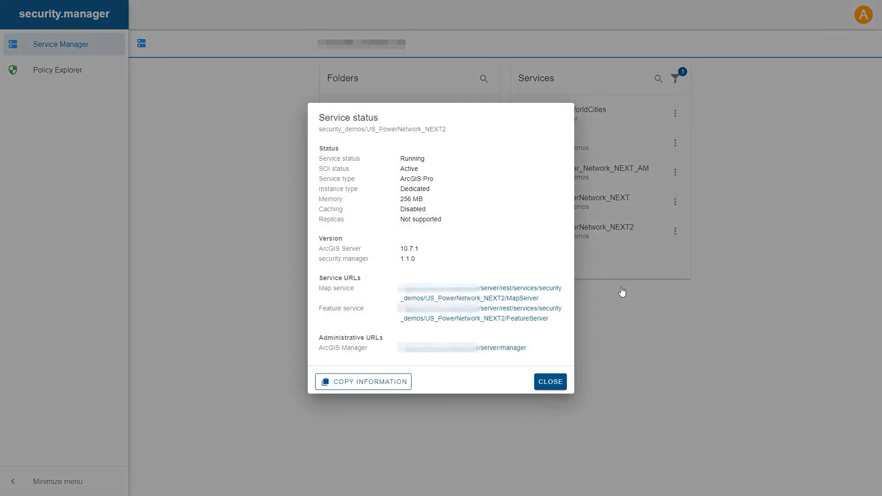
pyautogui.rightClick(462, 301)
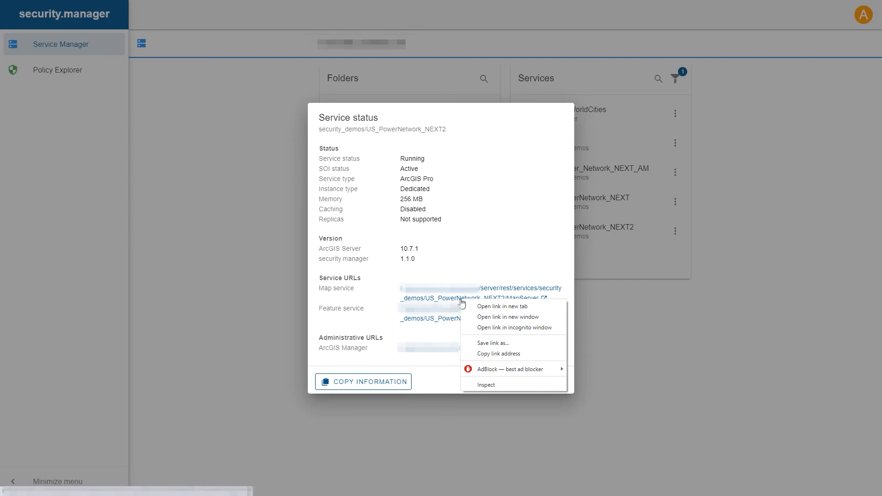
pyautogui.click(484, 328)
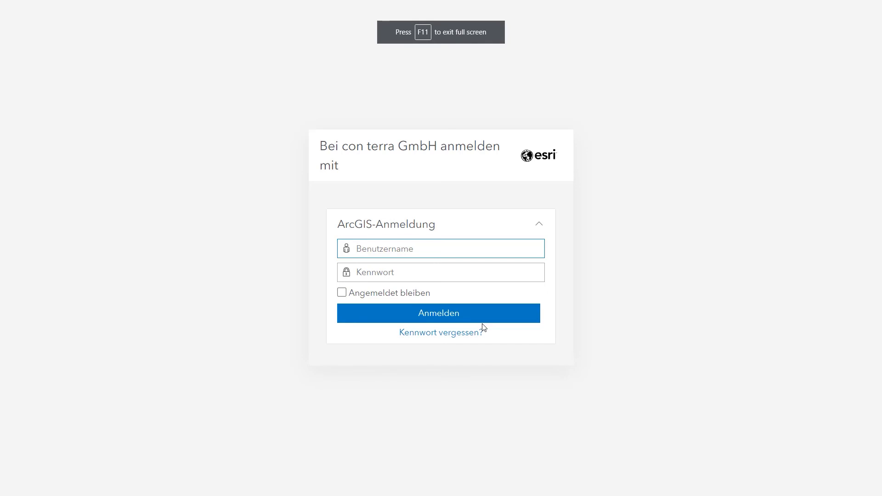
# Sign in to the ArcGIS login page with the inspection user's username and account password
pyautogui.write('frederic')
pyautogui.press('Tab')
pyautogui.write('••')
pyautogui.write('••')
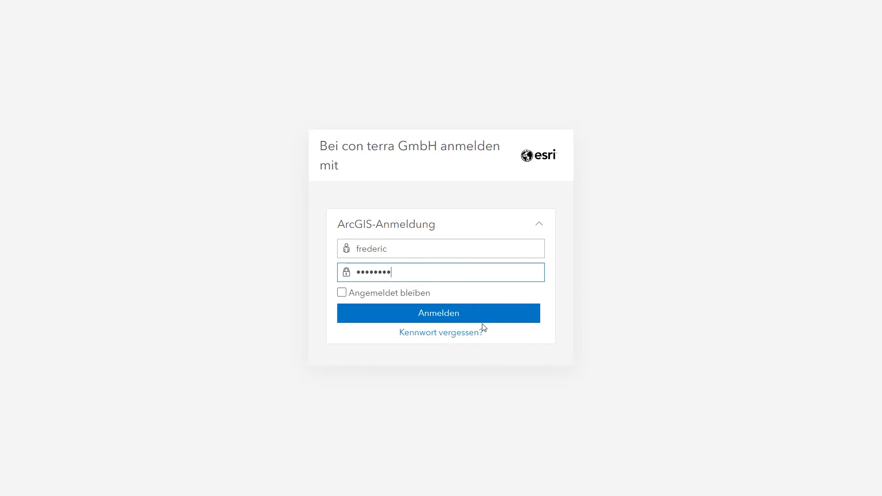
pyautogui.press('Return')
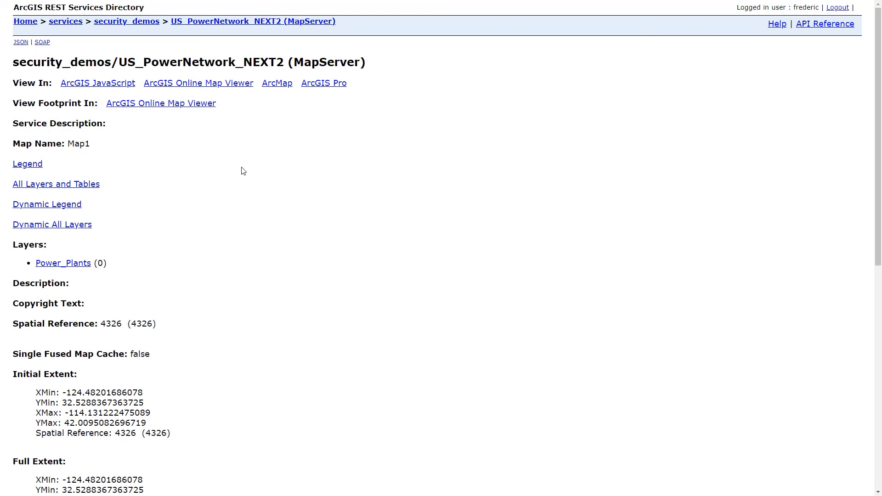
# Open the map service in the ArcGIS Online Map Viewer, accept the sign-in request and expand the US PowerNetwork NEXT2 layer
pyautogui.click(236, 90)
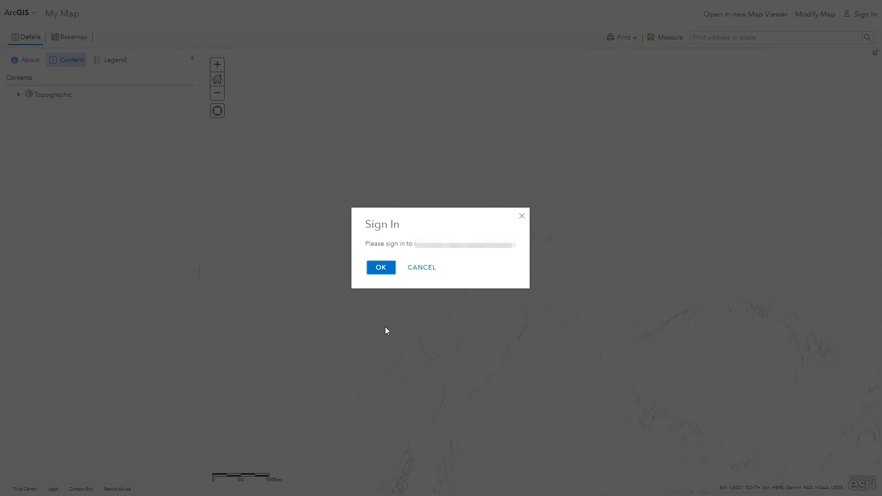
pyautogui.click(390, 269)
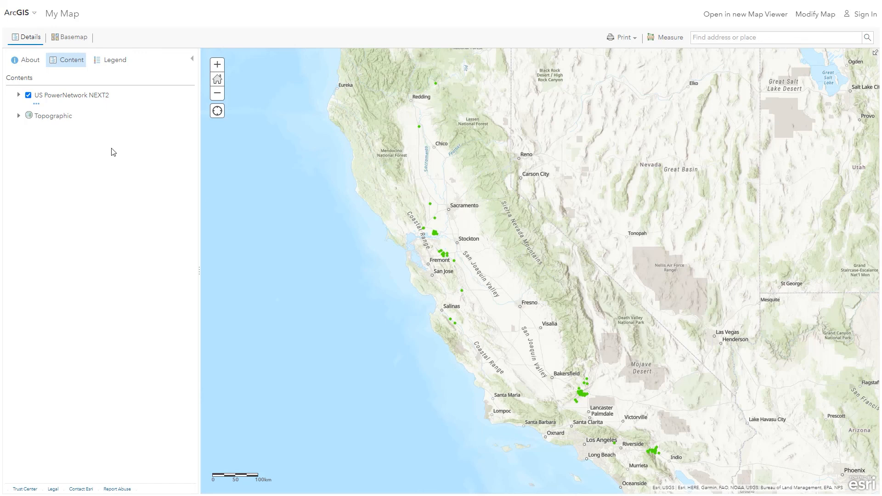
pyautogui.click(19, 97)
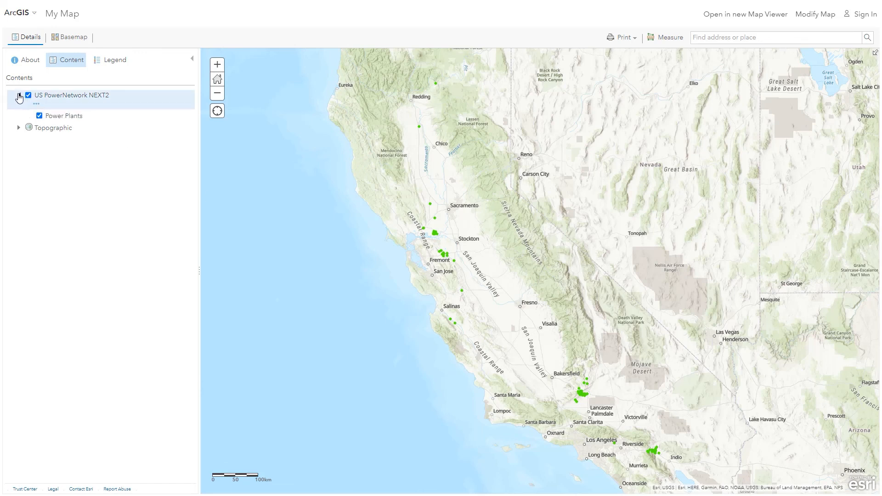
# Show the attribute table of the Power Plants layer and examine the values in the PRIMARY_FU column
pyautogui.click(57, 116)
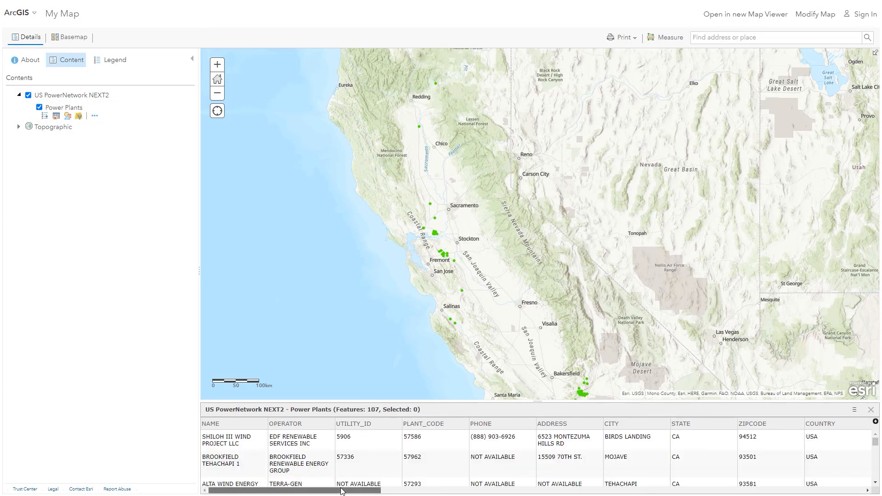
pyautogui.moveTo(342, 492); pyautogui.dragTo(671, 473)
pyautogui.scroll(-2, 565, 432)
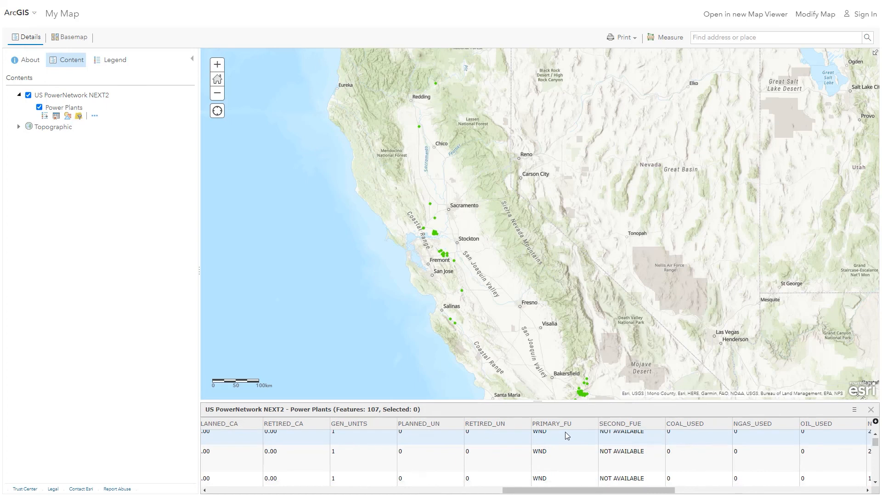
pyautogui.hscroll(-1, 565, 432)
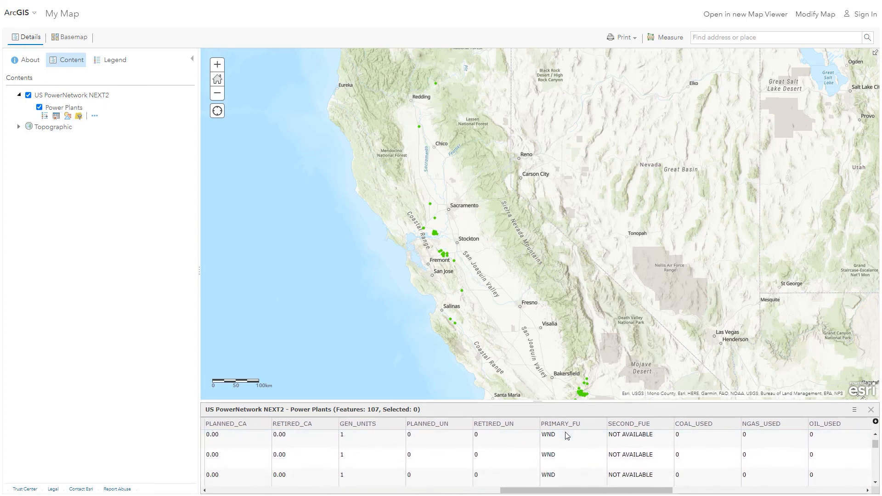